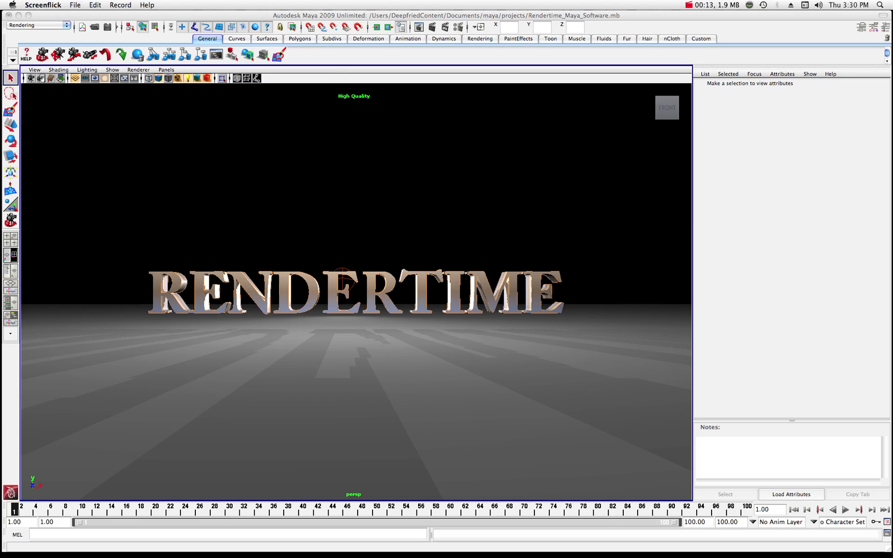
Play the Rendertime.mov clip of alternating RENDERTIME and MAYA SOFTWARE titles, then close QuickTime
drag(308, 300, 358, 303)
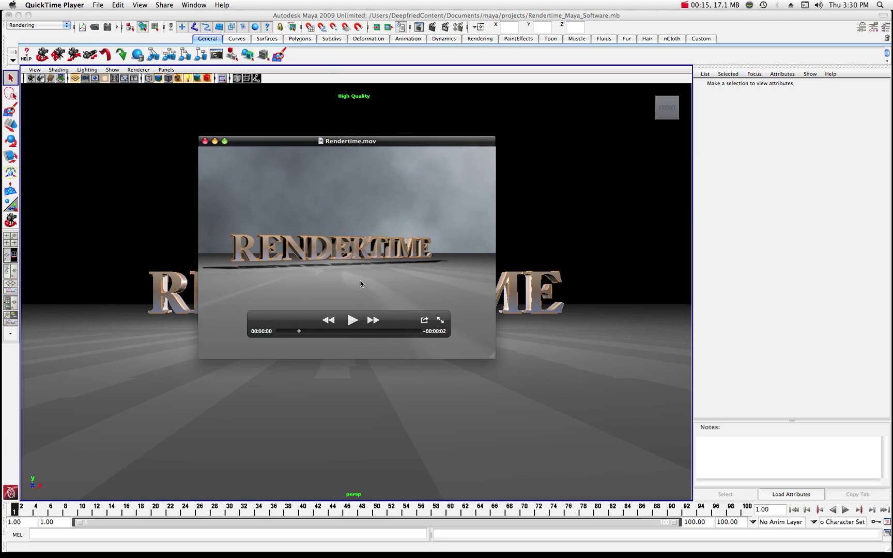
click(352, 320)
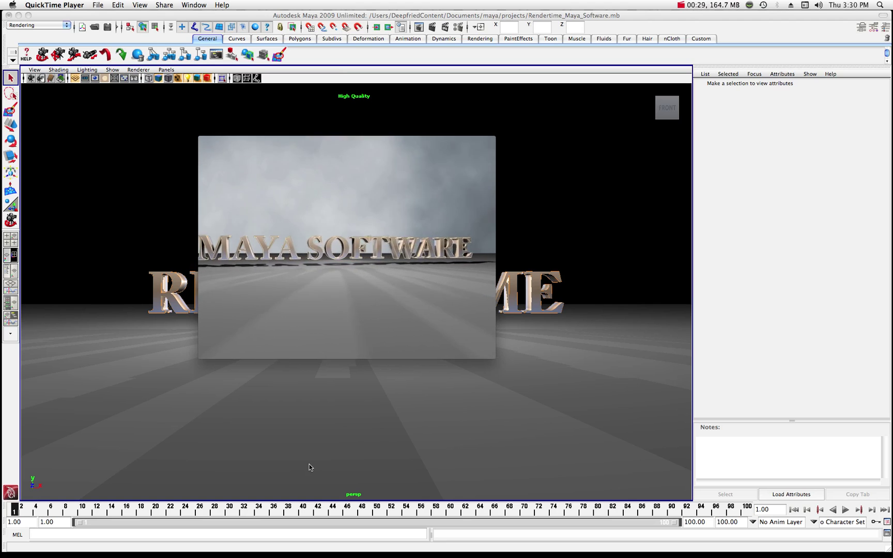
mouse_move(424, 309)
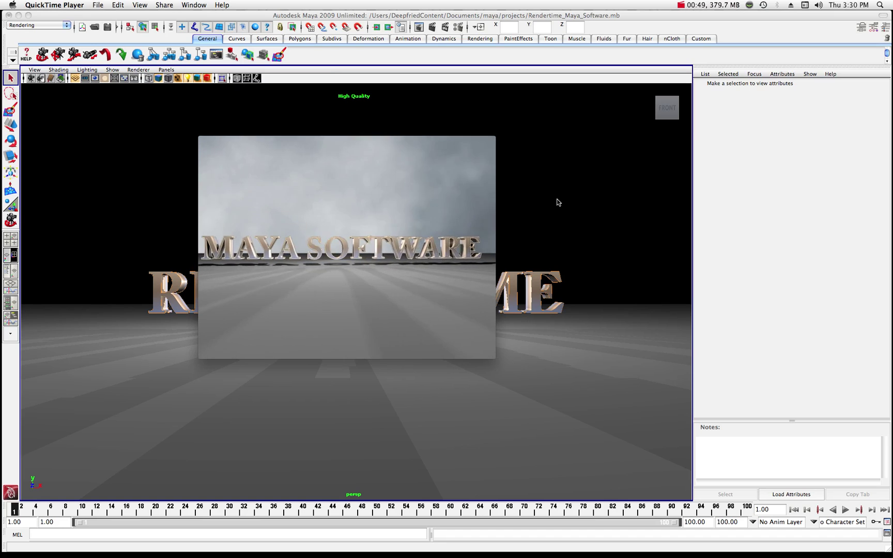
mouse_move(474, 205)
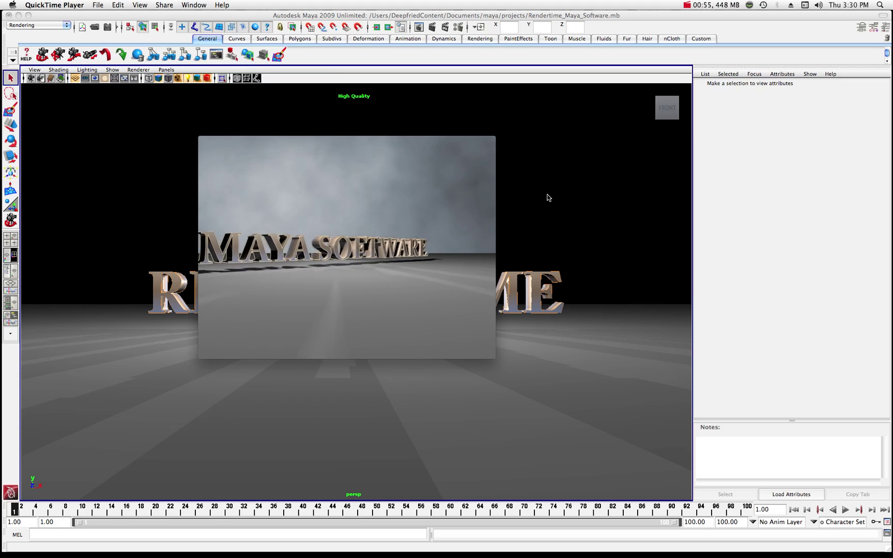
mouse_move(279, 142)
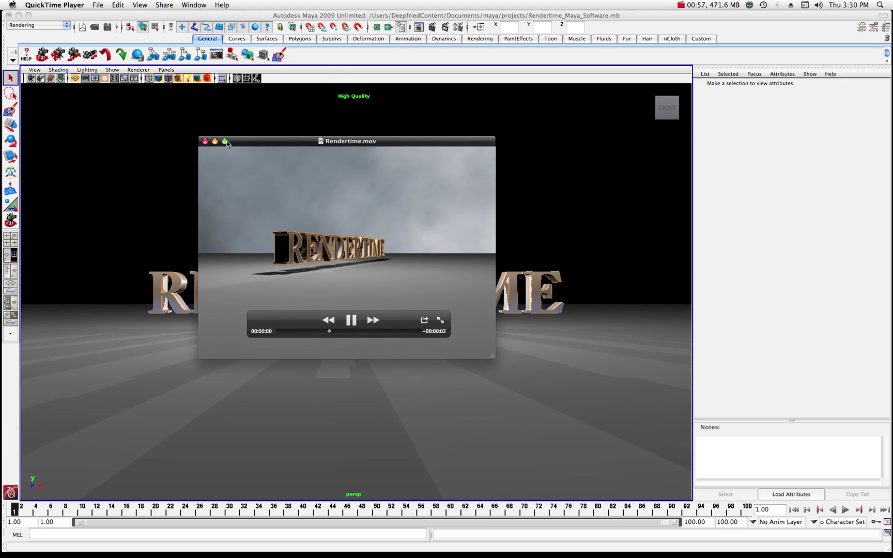
click(205, 142)
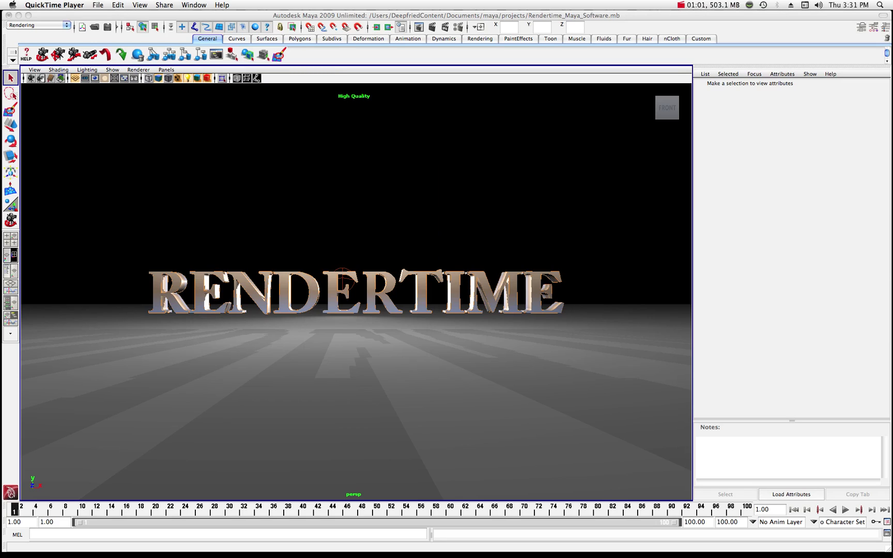
Place the Render View on the left and the 640 x 480 Render Settings to its right
click(548, 79)
drag(548, 79, 291, 139)
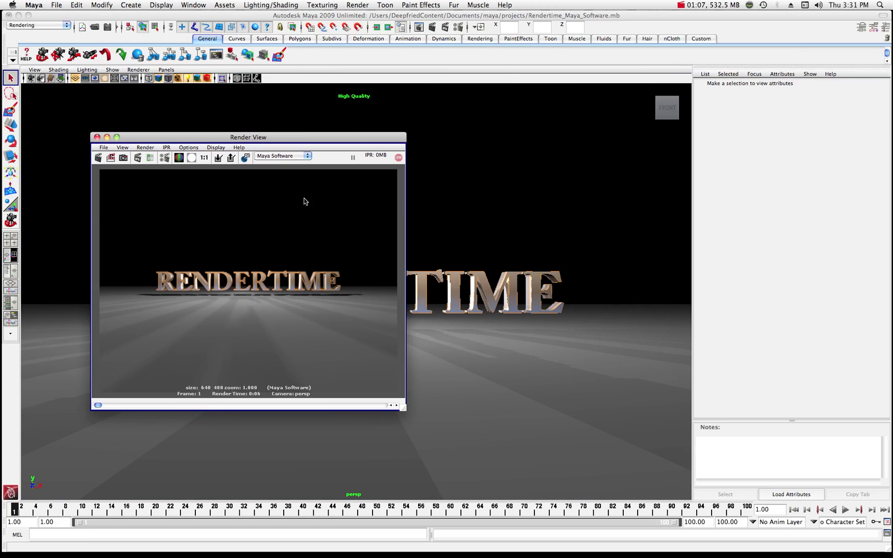
drag(285, 137, 292, 134)
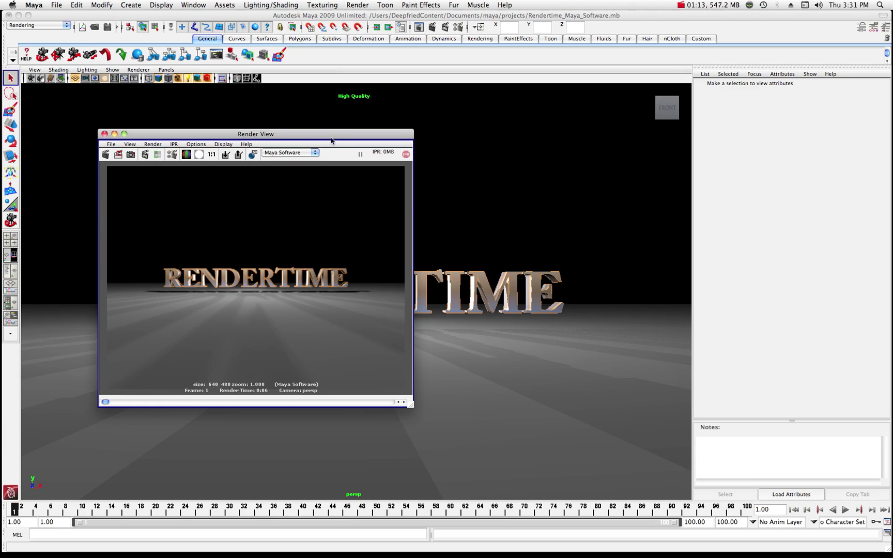
drag(334, 135, 303, 130)
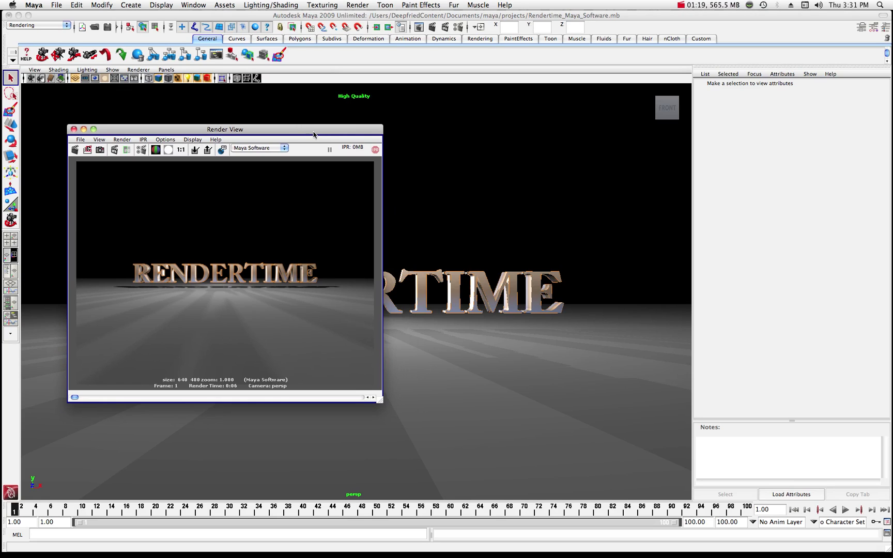
drag(316, 129, 317, 123)
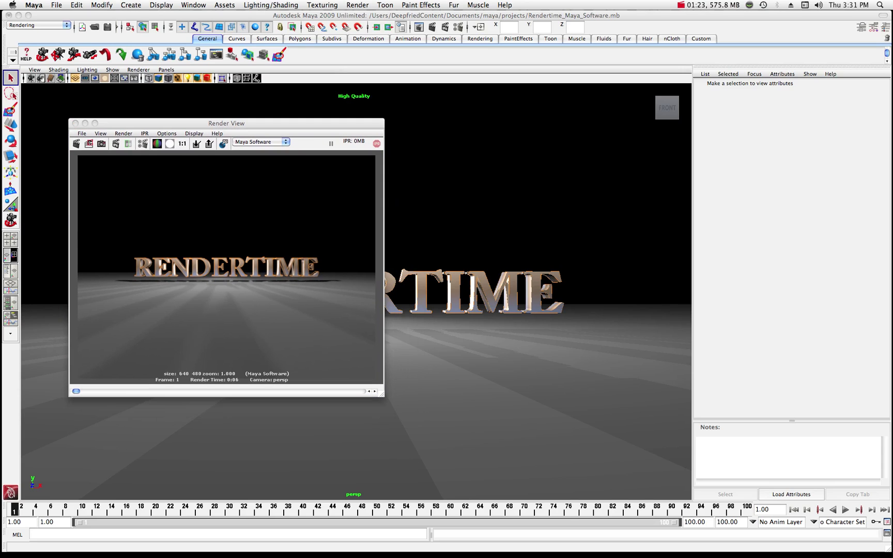
drag(713, 143, 581, 119)
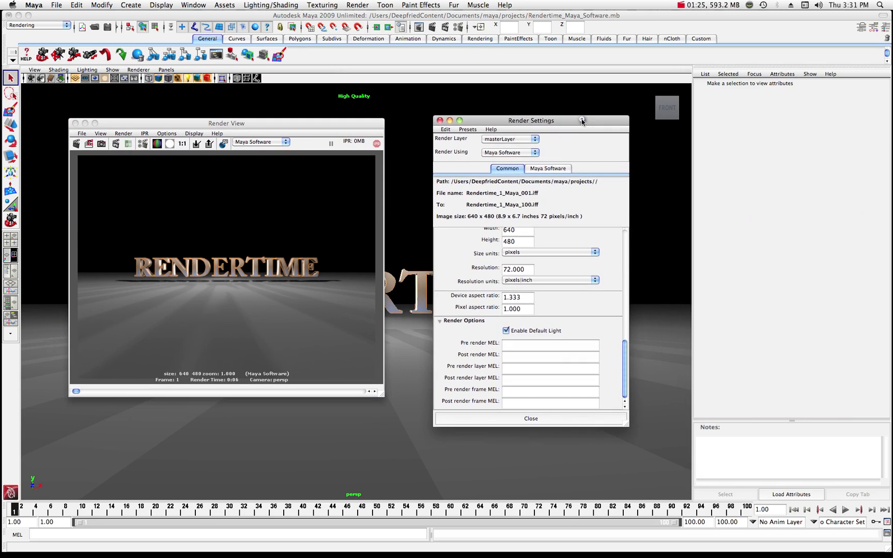
Scroll Render Settings to File Output: prefix Rendertime_1_Maya, Maya IFF, frames 1–100, padding 3
click(142, 144)
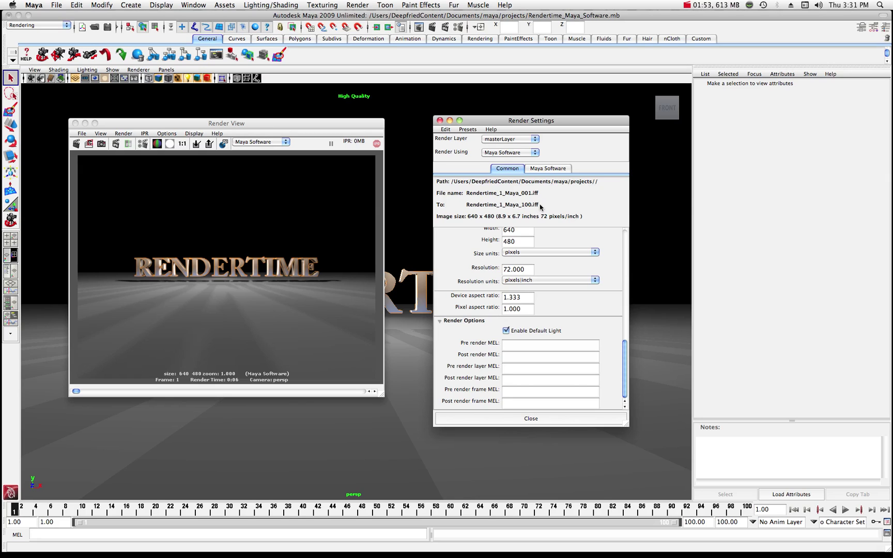
drag(625, 346, 625, 235)
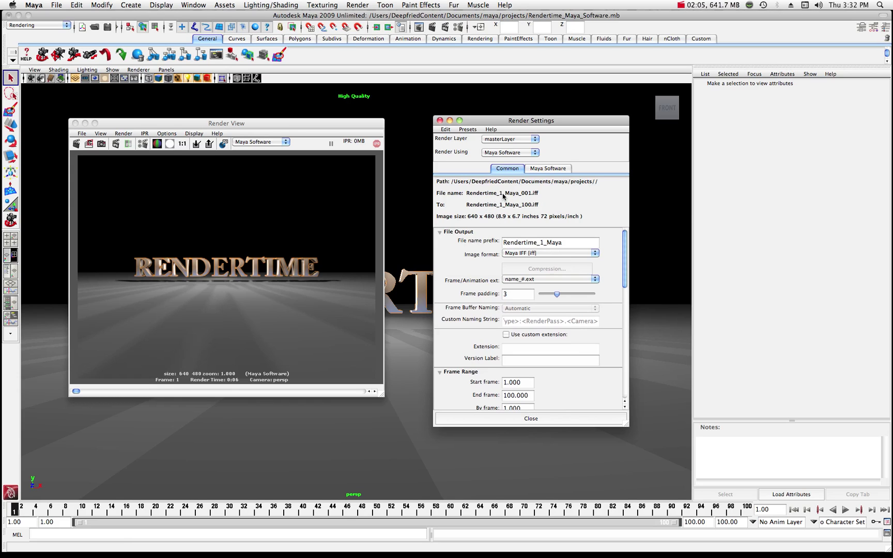
Change the file name prefix to Rendertime_2_Maya, keeping frame padding at 3
click(542, 243)
click(573, 243)
click(510, 293)
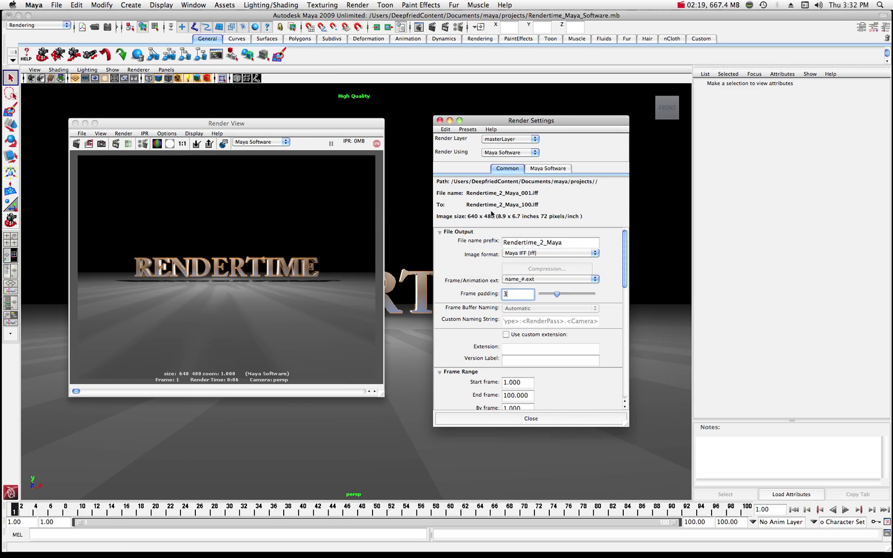
key(Return)
click(595, 253)
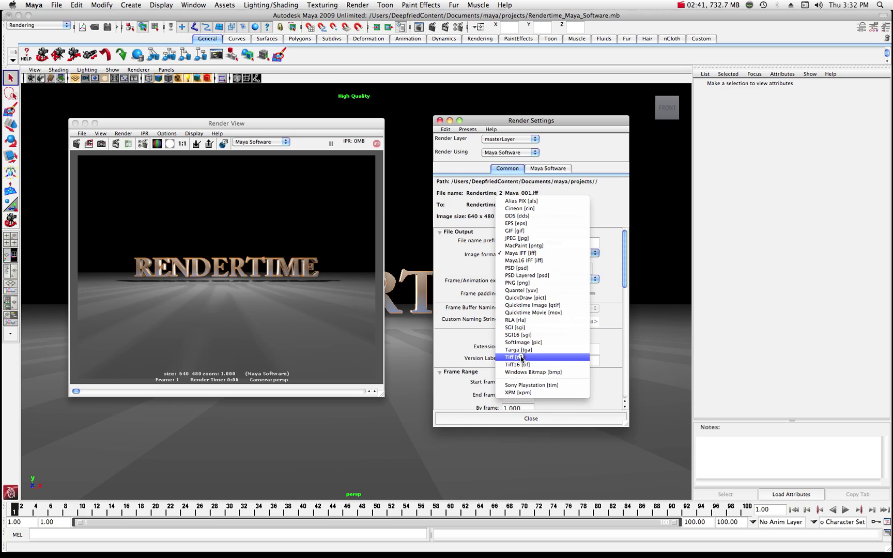
click(516, 254)
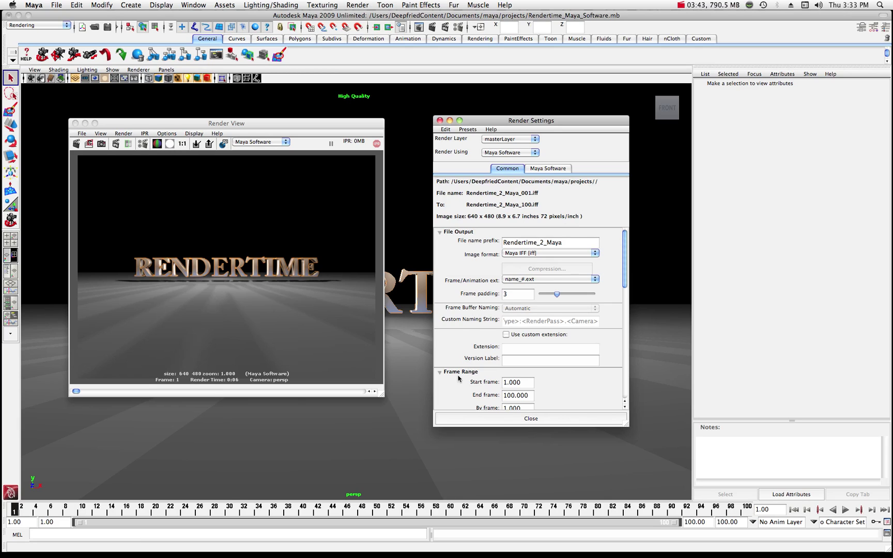
drag(625, 283, 626, 312)
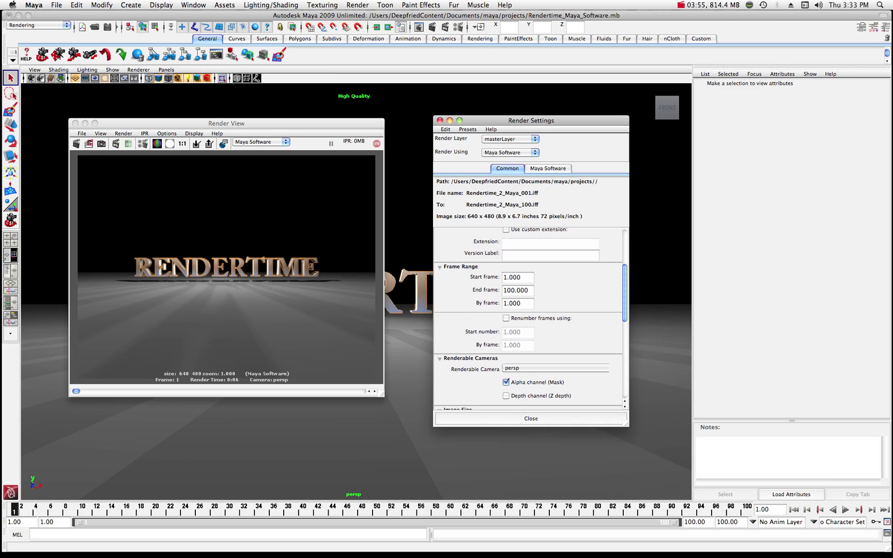
key(Tab)
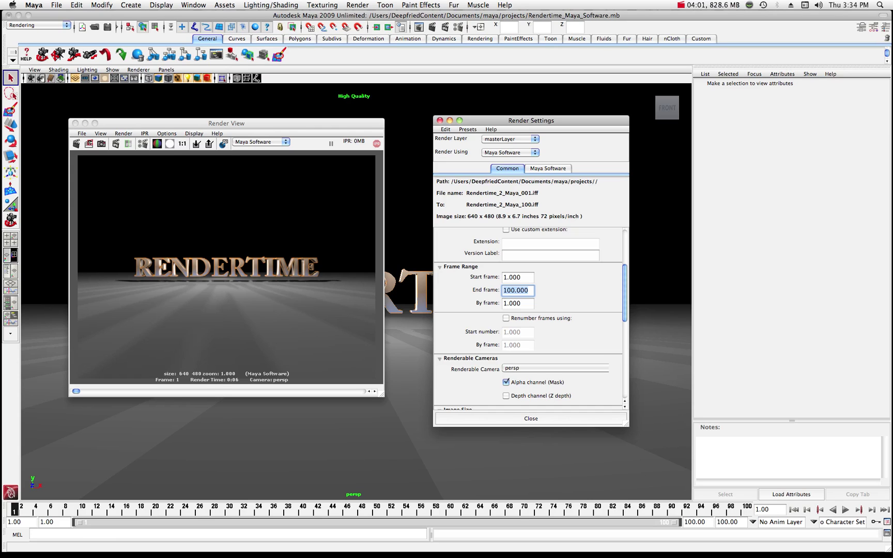
click(528, 290)
scroll(624, 283, down, 1)
scroll(624, 284, down, 5)
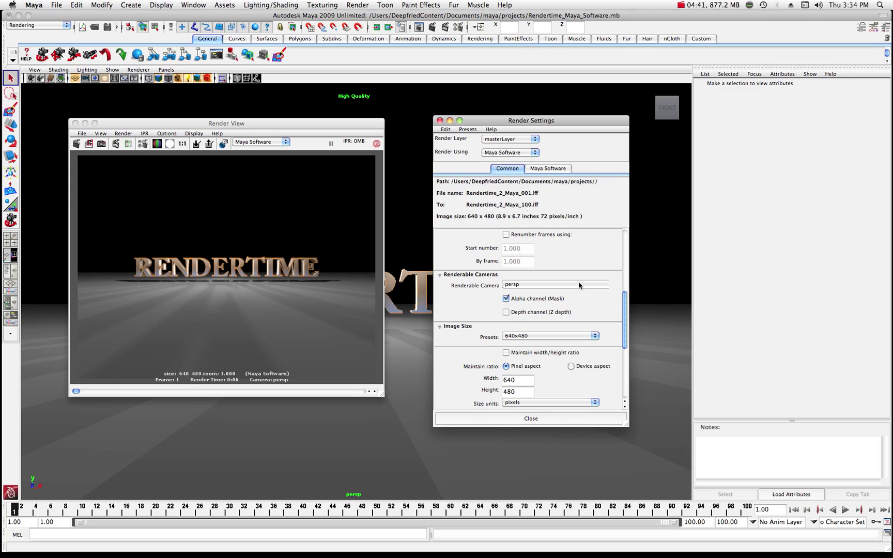
Add front as a second renderable camera alongside persp
click(580, 286)
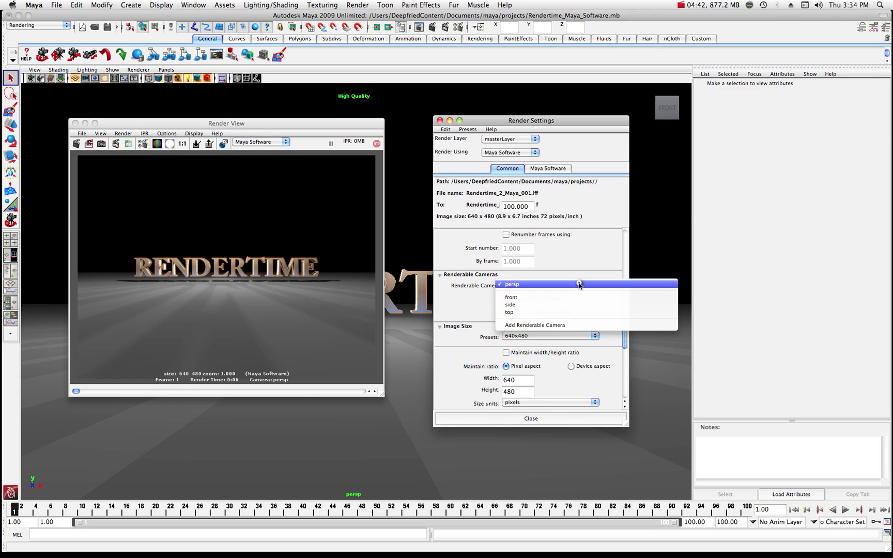
click(573, 325)
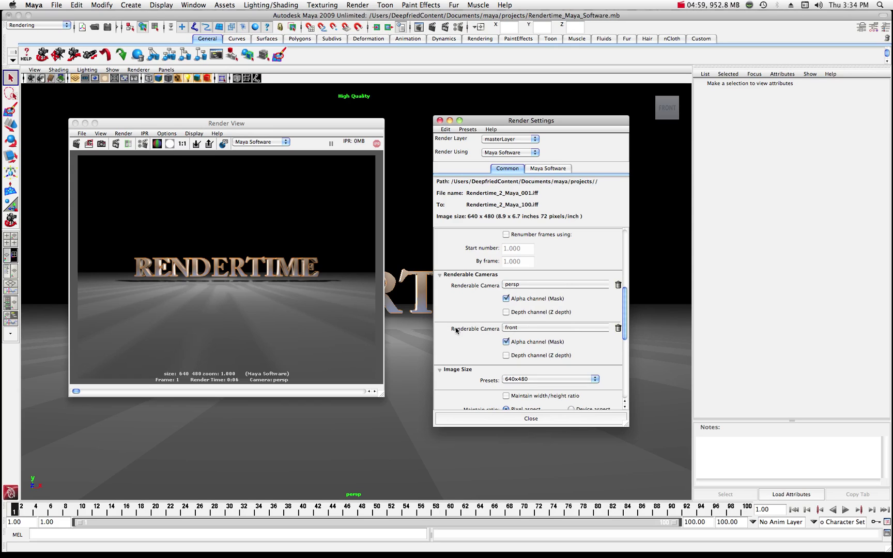
click(573, 329)
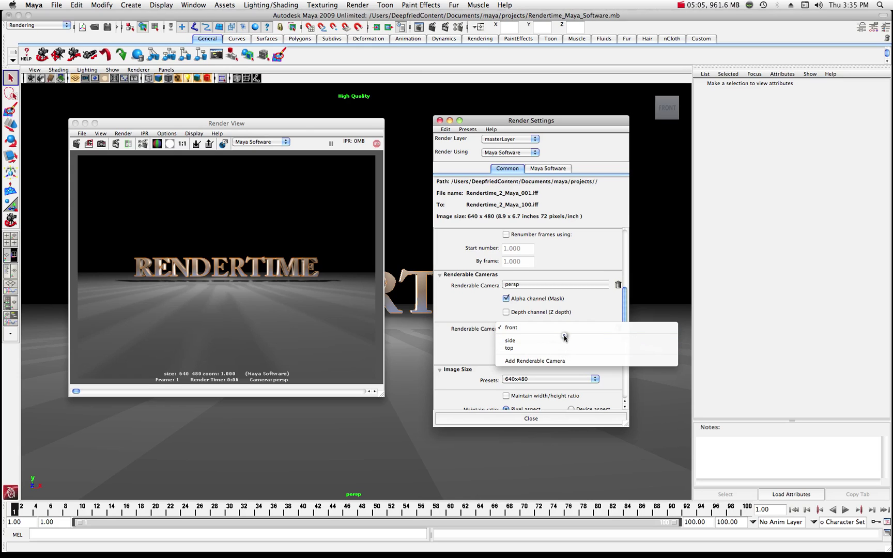
click(566, 328)
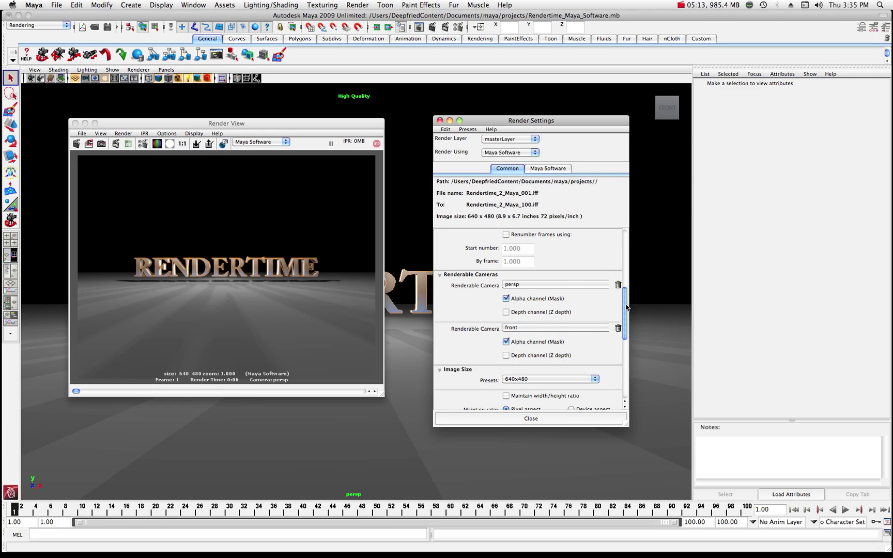
drag(625, 307, 622, 250)
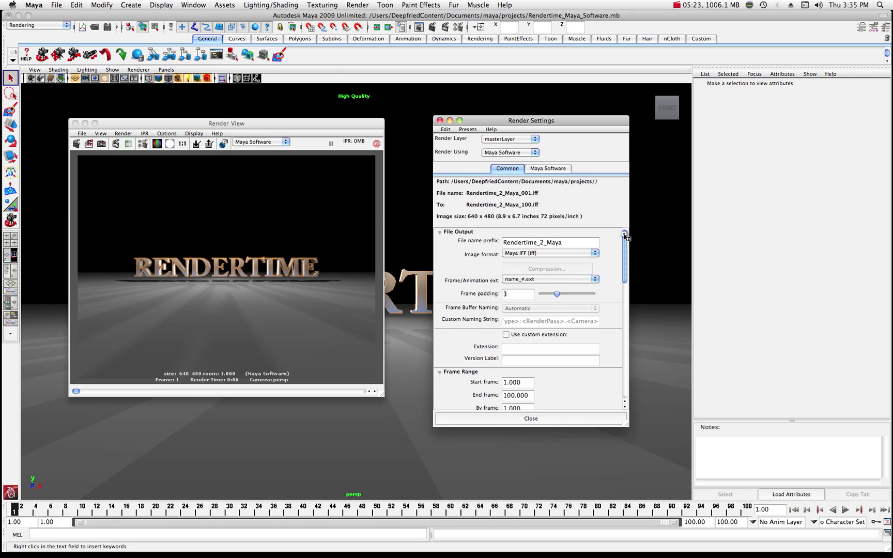
Delete the front camera entry, leaving persp as the only renderable camera
drag(626, 237, 623, 315)
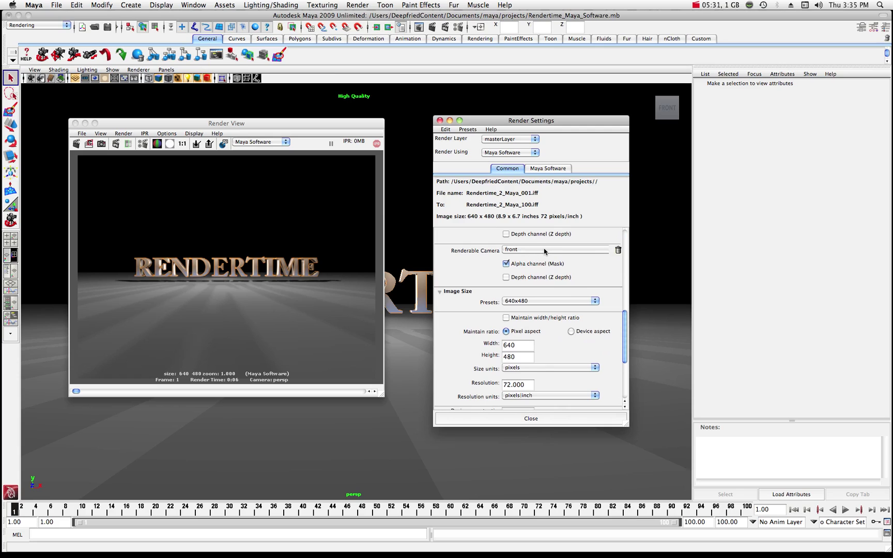
click(618, 251)
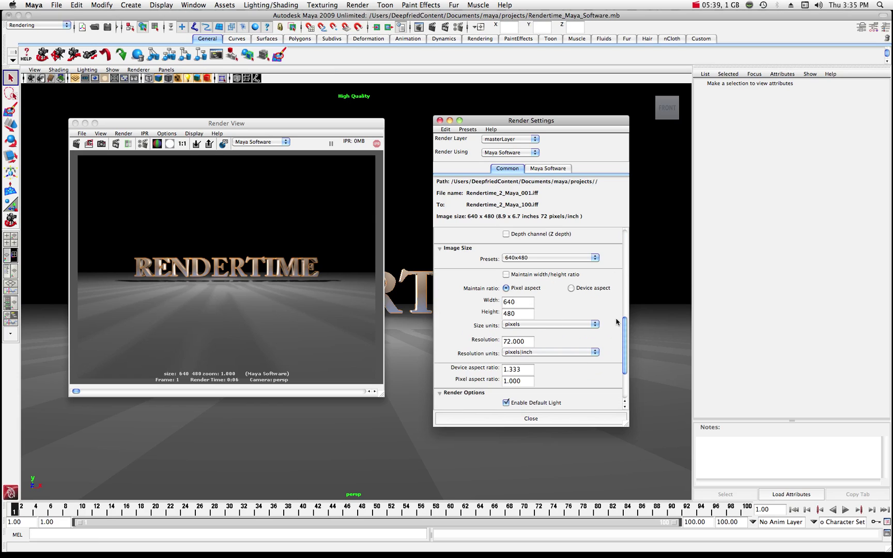
scroll(623, 331, up, 4)
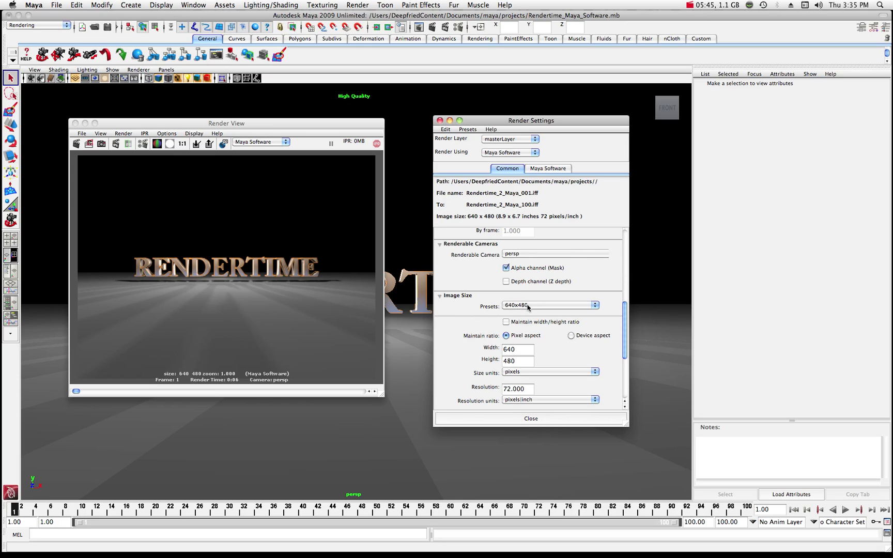
Keep the 640x480 image size and recheck prefix Rendertime_2_Maya, IFF format, frames 1–100
click(596, 306)
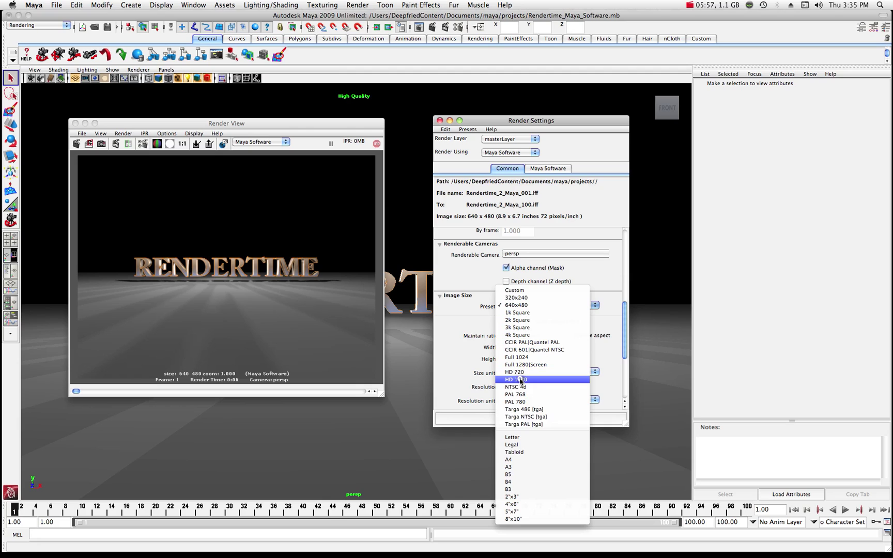
click(523, 307)
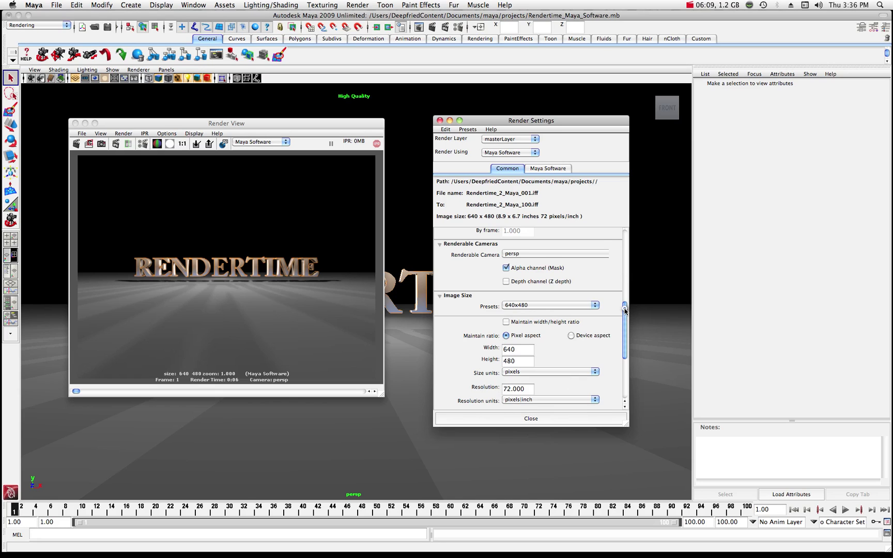
drag(624, 310, 624, 352)
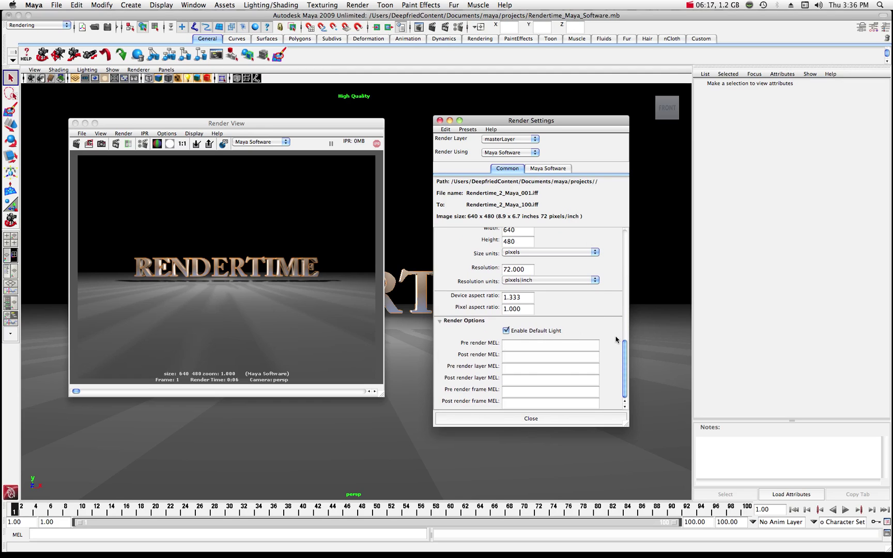
drag(625, 350, 625, 238)
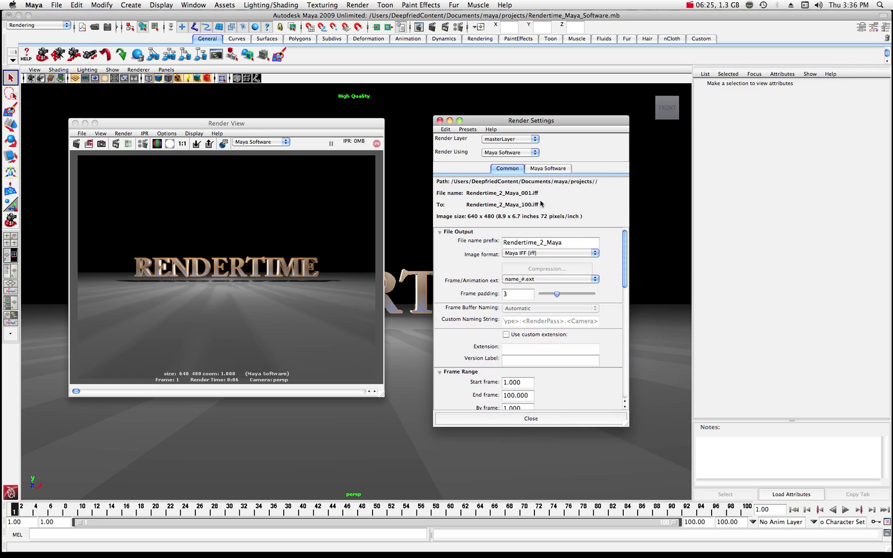
On the Maya Software tab, apply Production quality anti-aliasing and raise Shading samples to 20
click(549, 170)
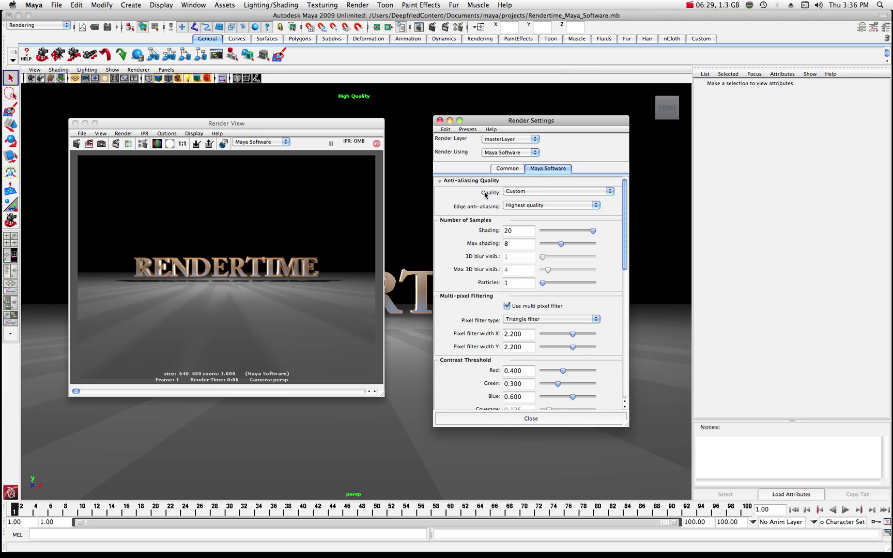
click(610, 192)
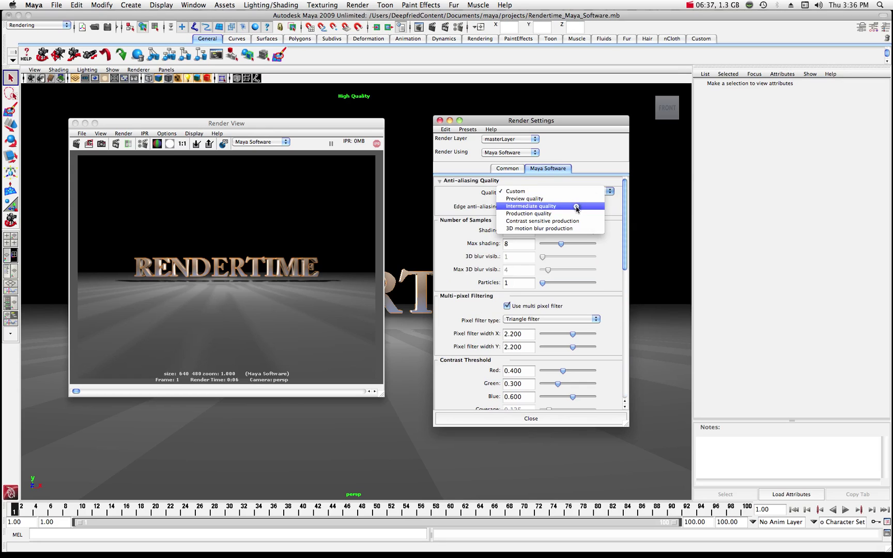
click(522, 214)
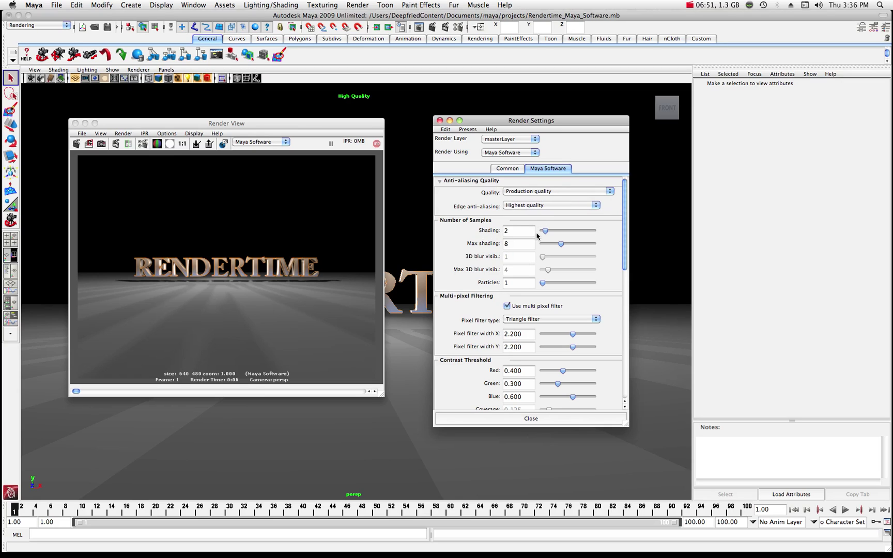
drag(545, 235, 600, 232)
Re-render the frame with a Gaussian pixel filter, then restore the Triangle filter (width 2.2)
drag(625, 190, 625, 221)
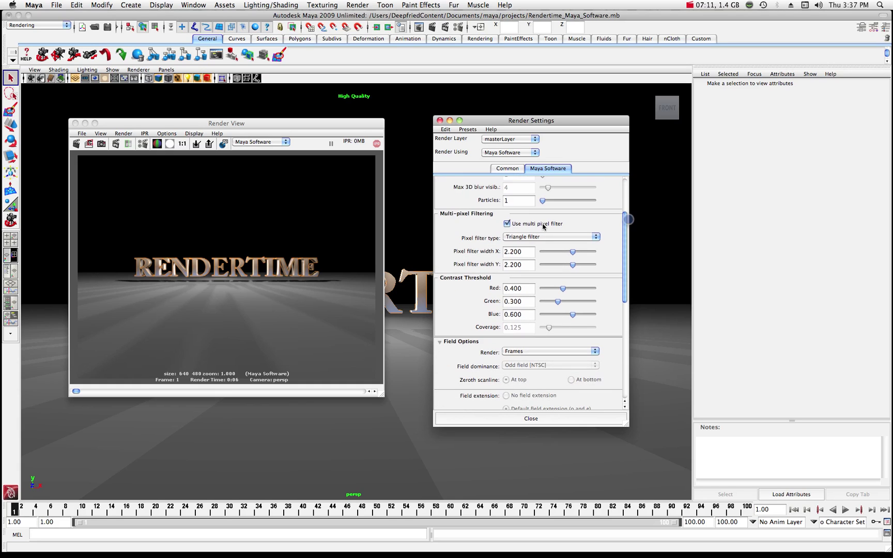
click(596, 237)
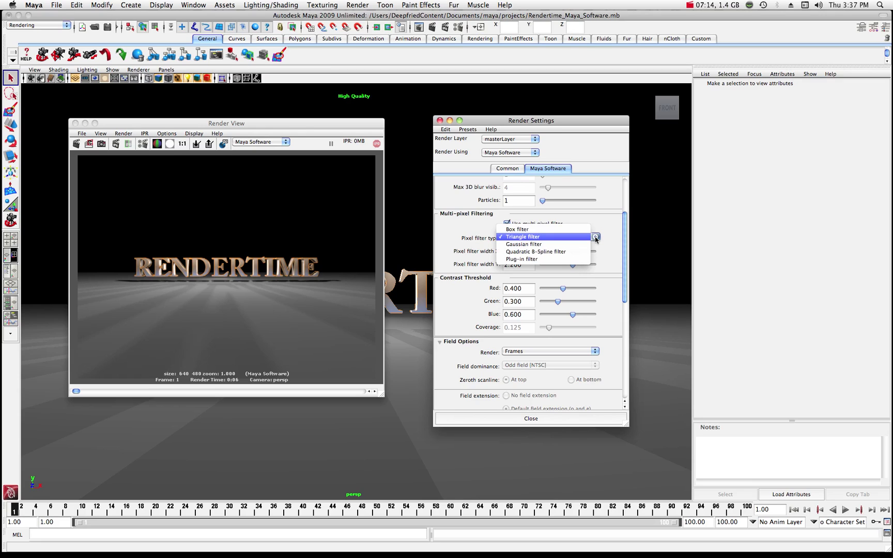
click(513, 244)
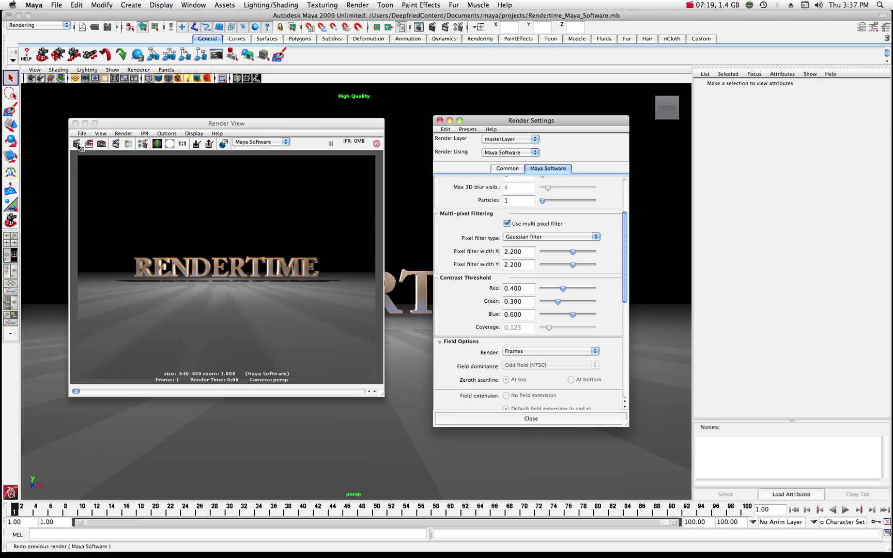
click(76, 144)
click(76, 144)
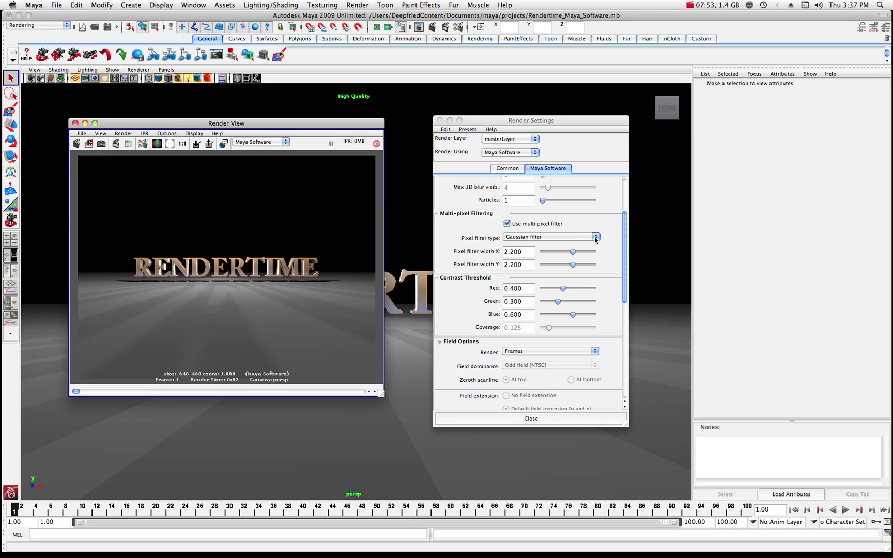
click(579, 239)
click(588, 233)
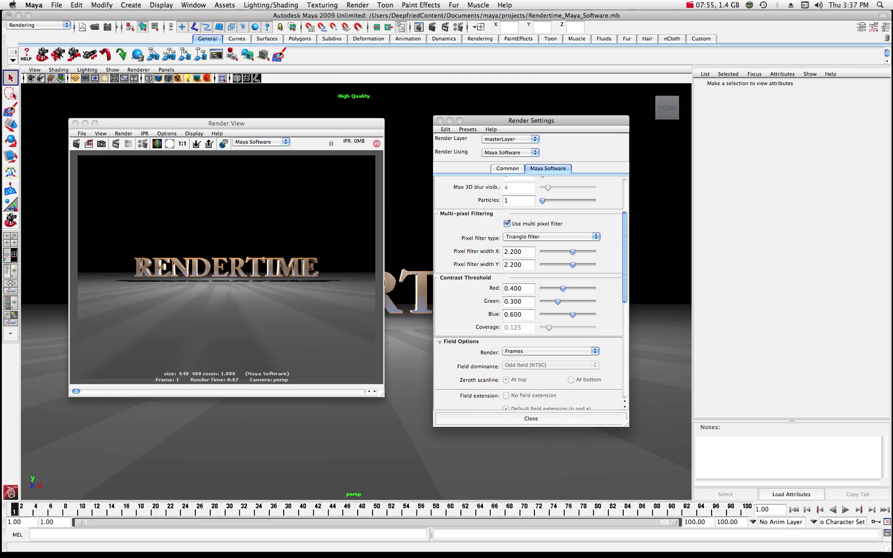
scroll(489, 259, down, 5)
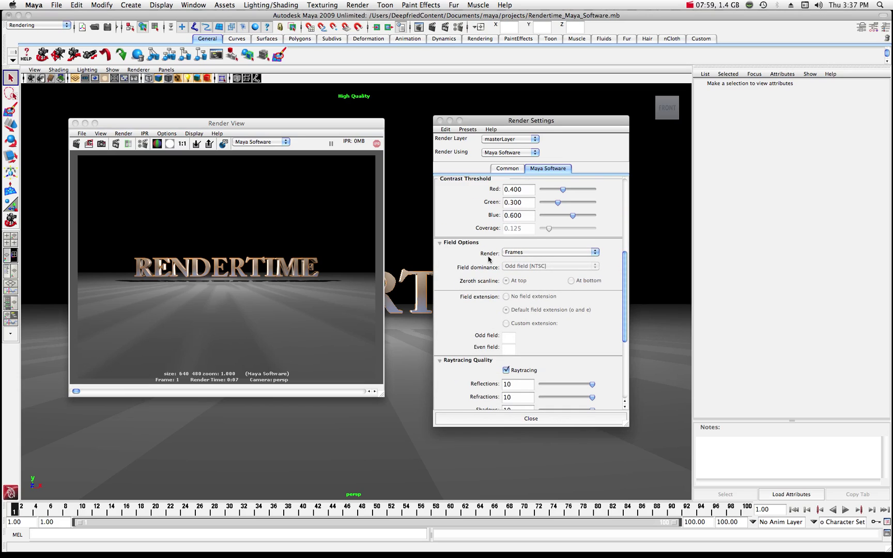
click(595, 253)
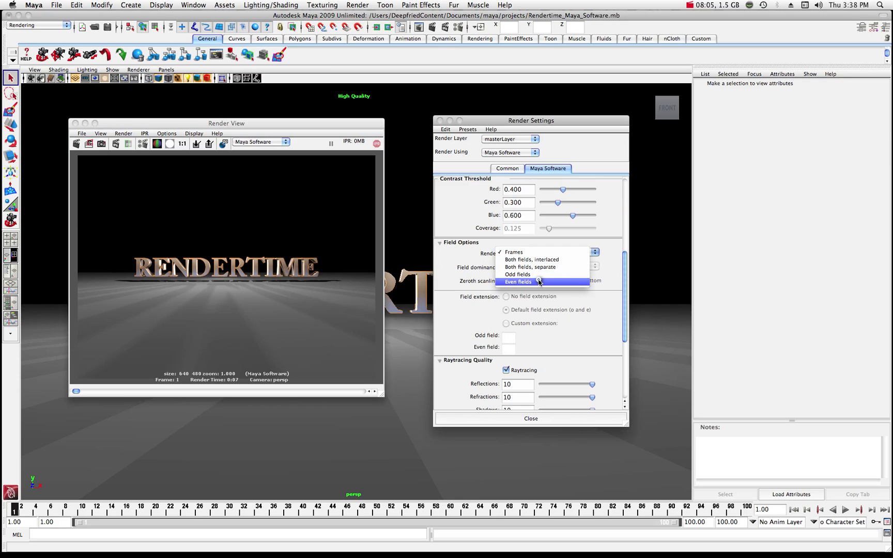
click(566, 253)
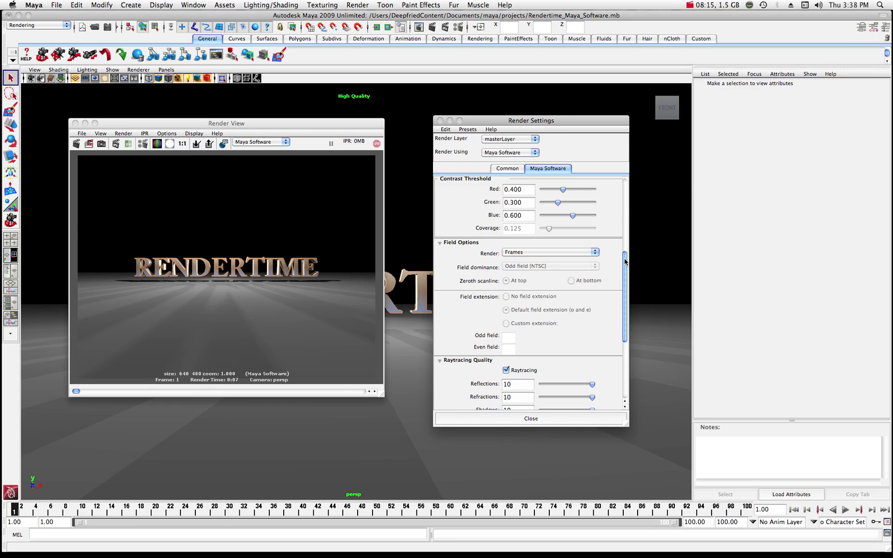
drag(625, 261, 625, 306)
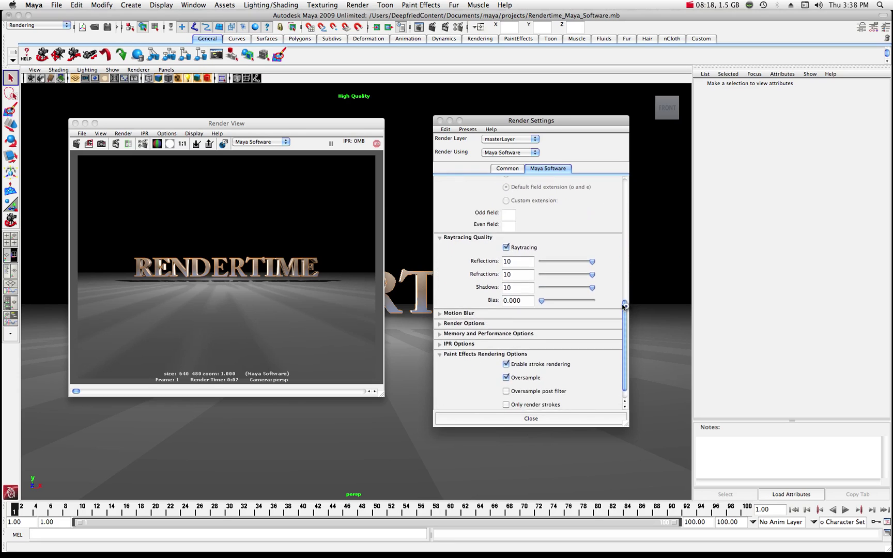
click(506, 248)
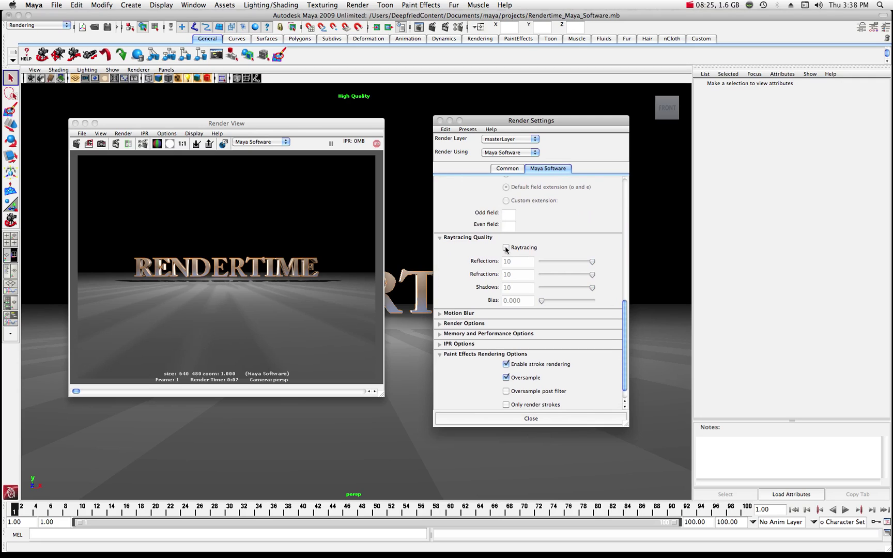
click(506, 247)
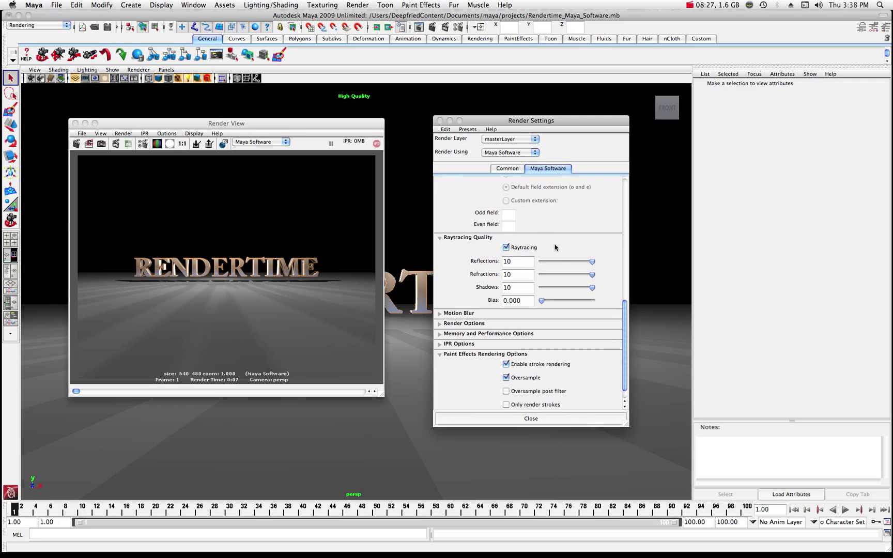
drag(625, 309, 624, 316)
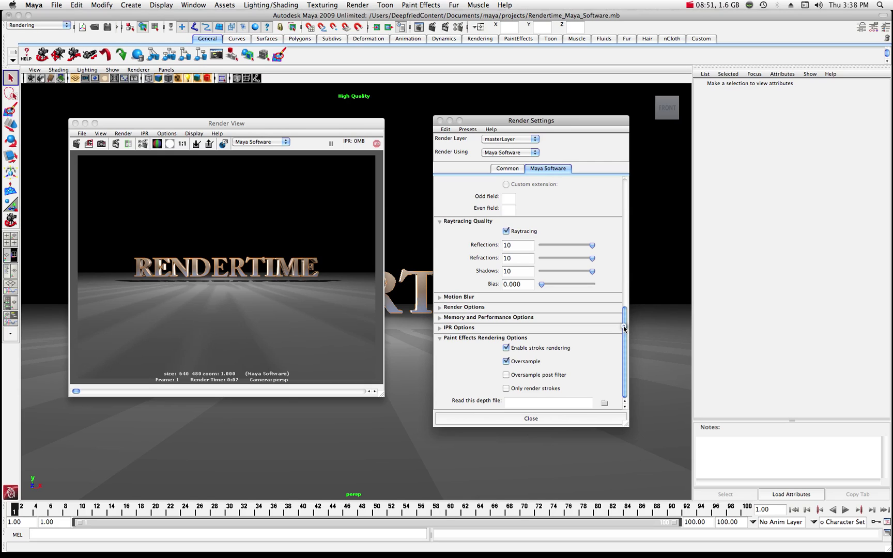
drag(623, 329, 620, 195)
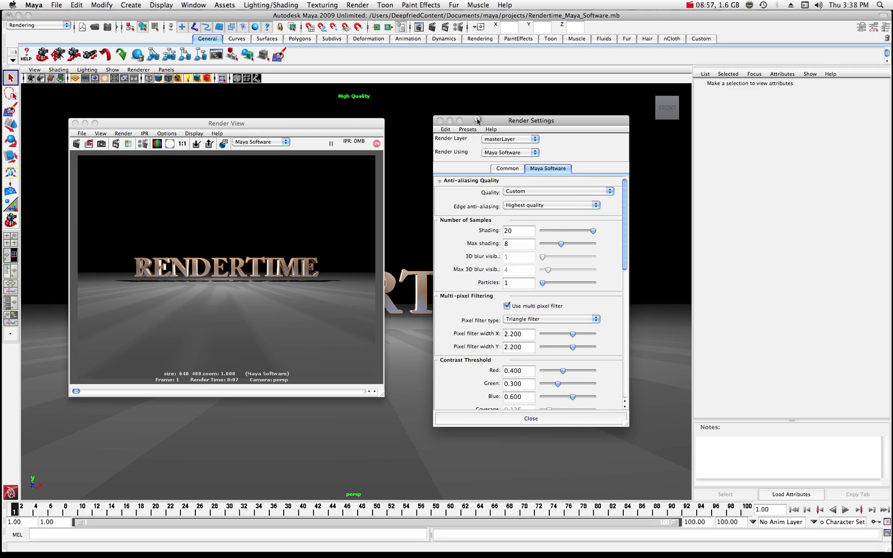
Close the Render Settings and Render View windows
drag(477, 121, 535, 121)
click(498, 121)
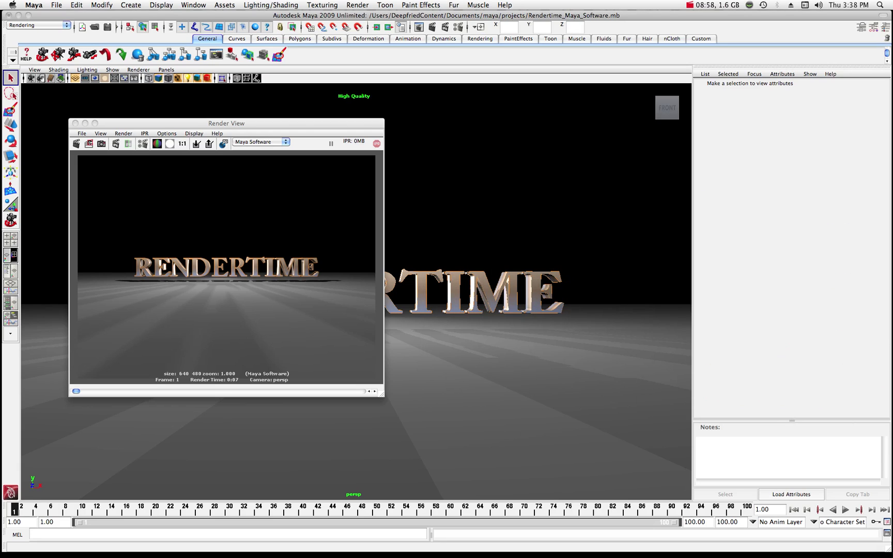
drag(191, 123, 219, 123)
click(105, 126)
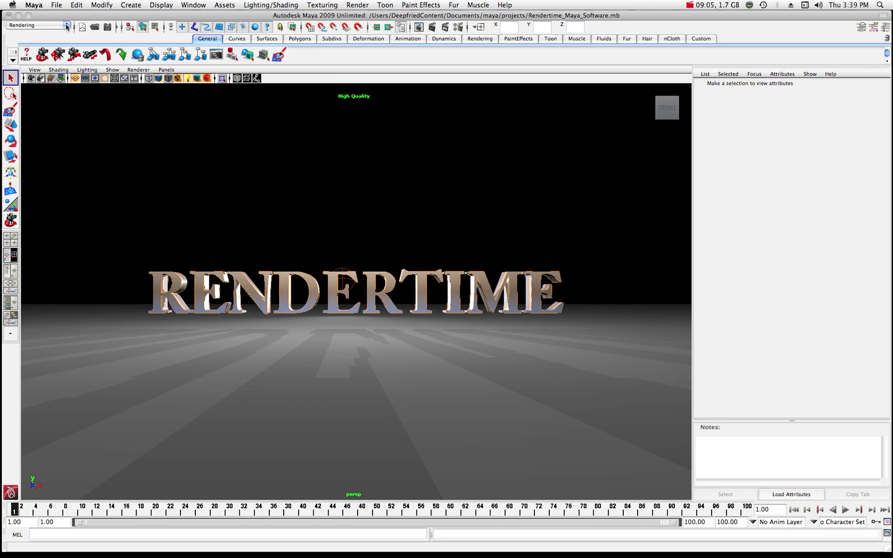
Start a Batch Render of the animation using all available processors
click(358, 5)
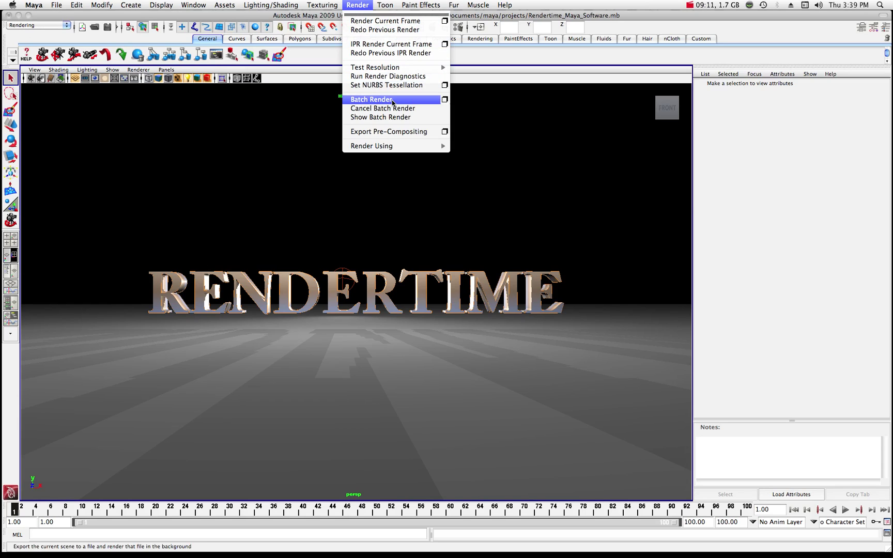
click(445, 100)
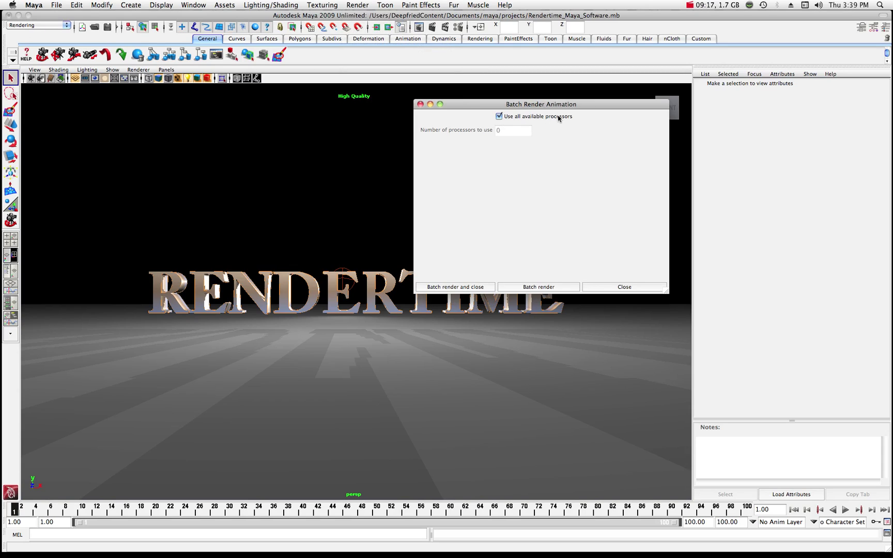
click(471, 288)
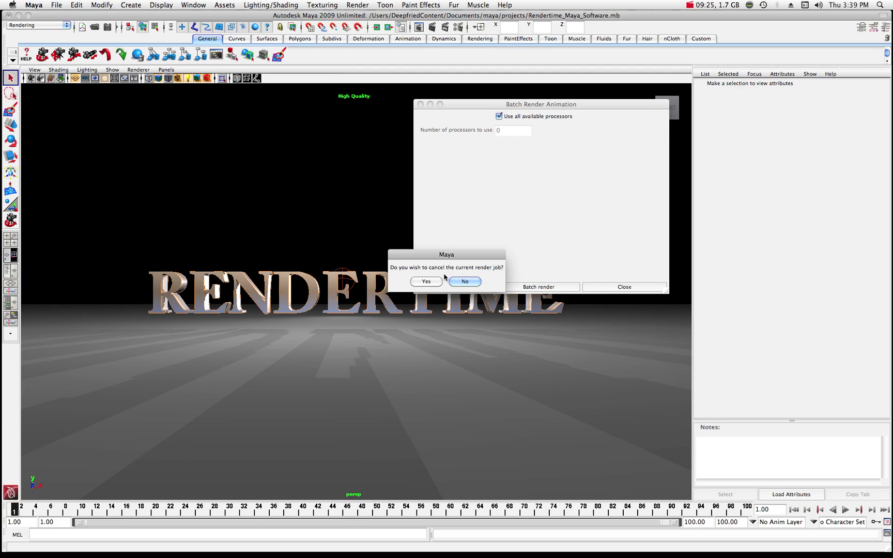
Confirm cancelling the old render job so the Rendertime_2_Maya IFF batch render runs
click(426, 283)
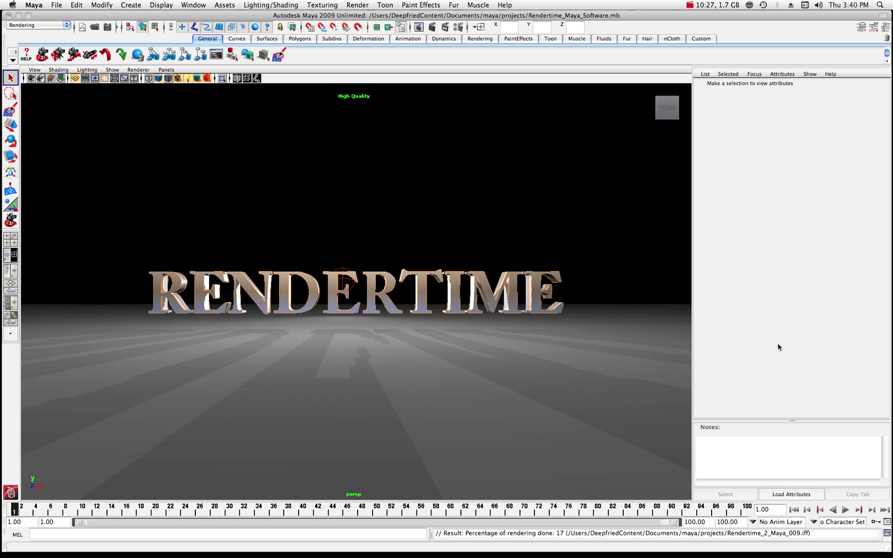
mouse_move(853, 552)
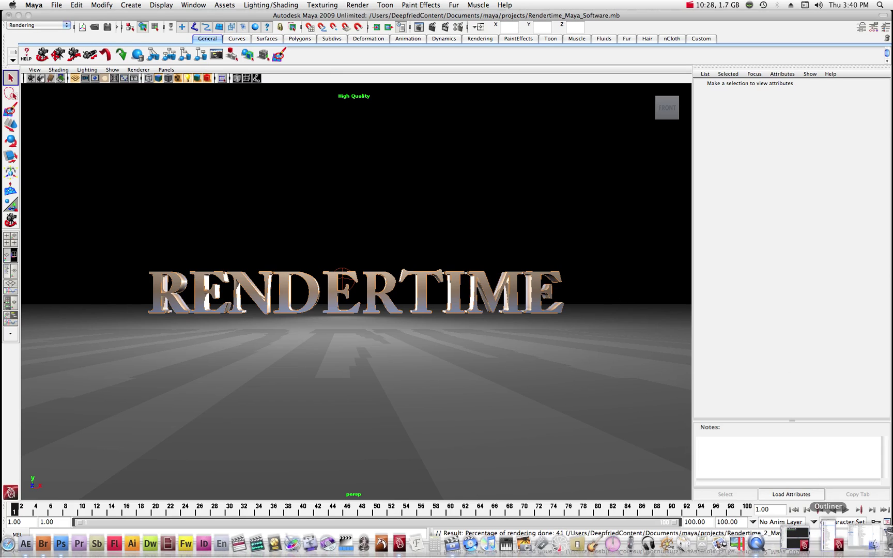
Browse the projects folder to the new Rendertime_2_Maya .iff frames, then minimize the window
click(853, 539)
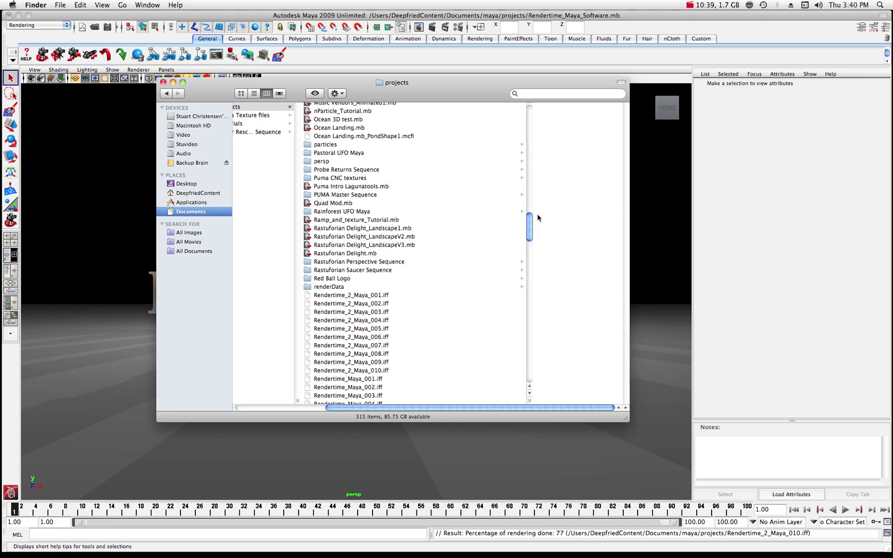
drag(529, 221, 531, 241)
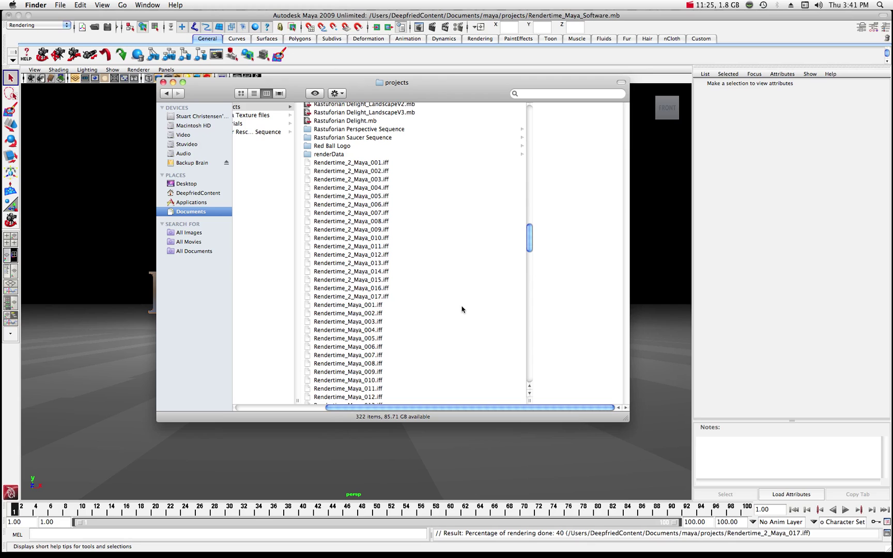
drag(218, 90, 354, 103)
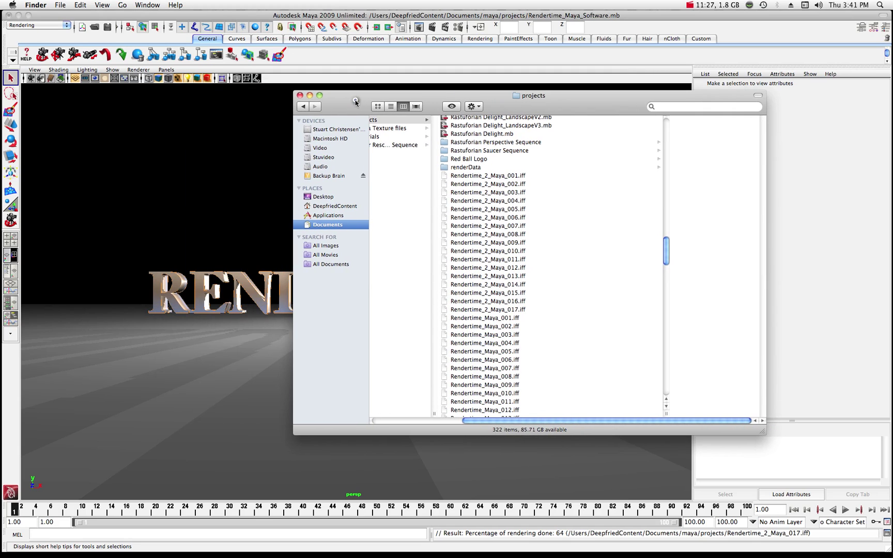
click(310, 95)
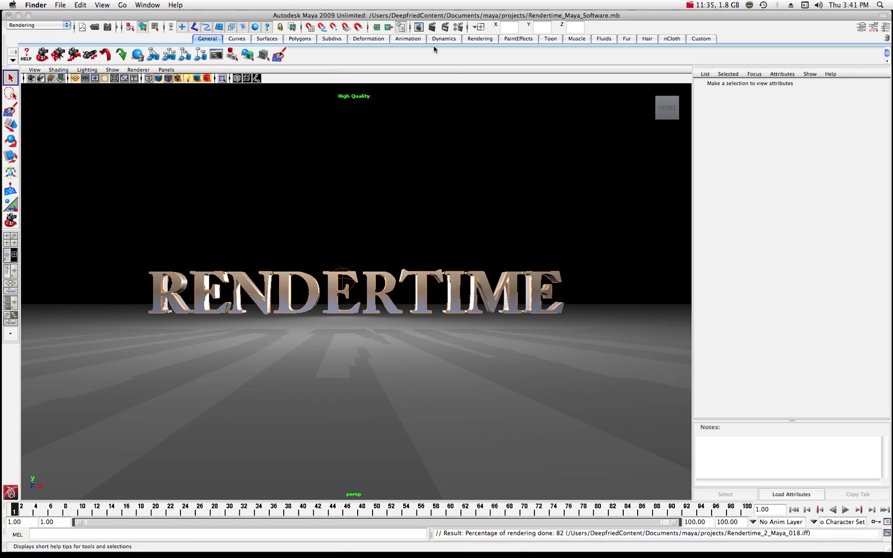
Return to Maya and cancel the running batch render from the Render menu
click(93, 19)
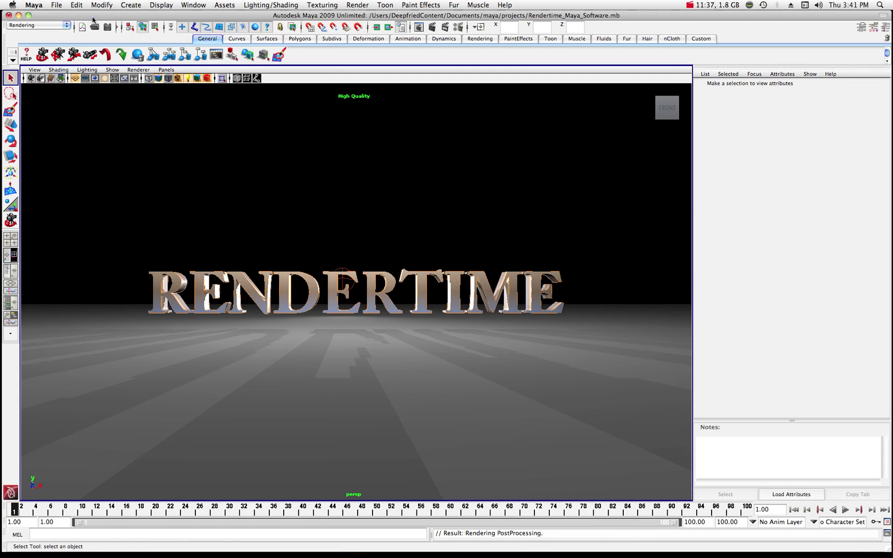
click(357, 6)
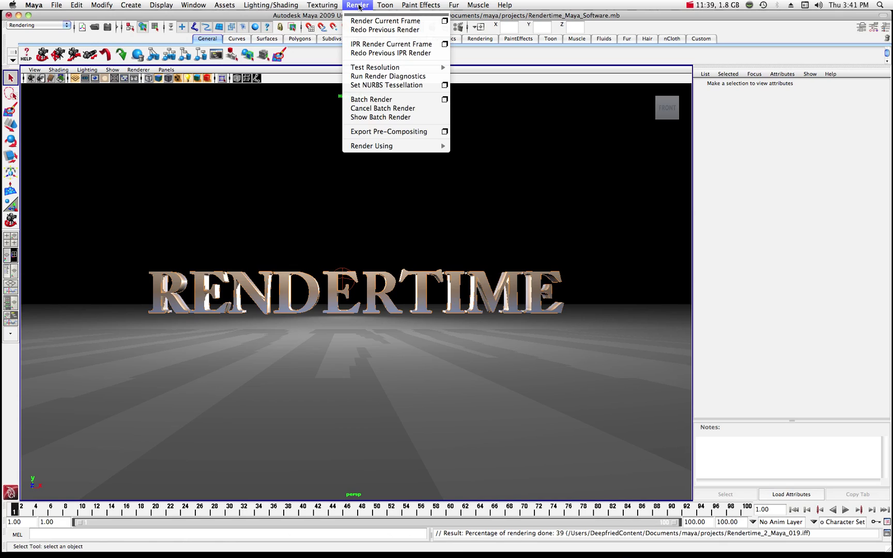
click(381, 108)
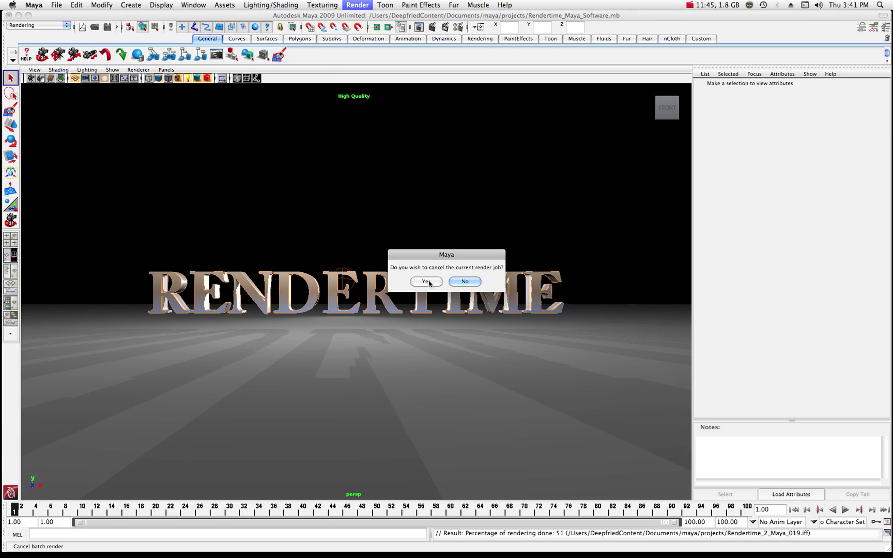
click(428, 282)
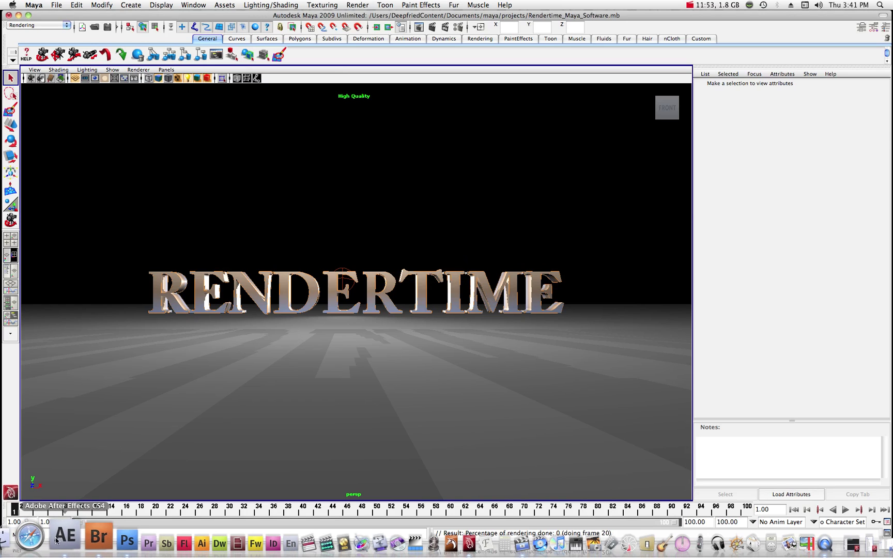
Switch to After Effects and select both the Rendertime_Maya layer and Blue Solid 1 in Comp 1
click(58, 540)
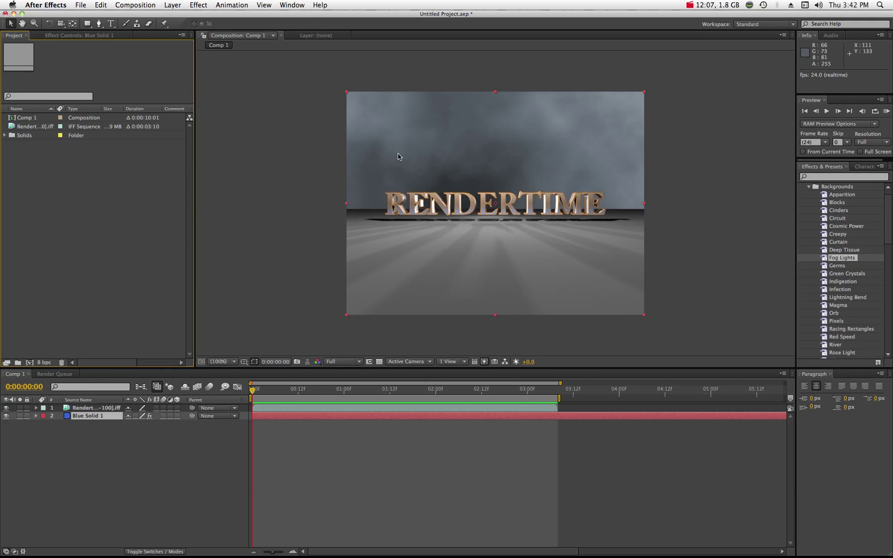
click(108, 409)
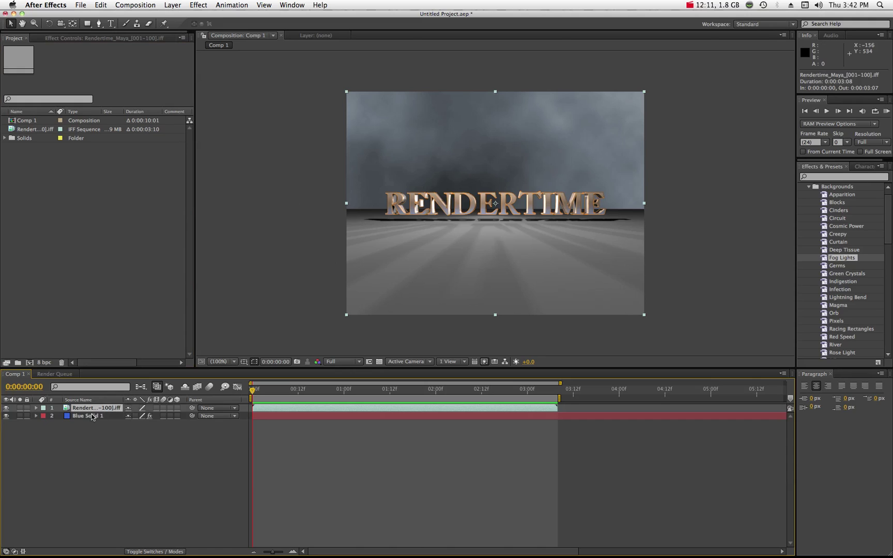
click(90, 416)
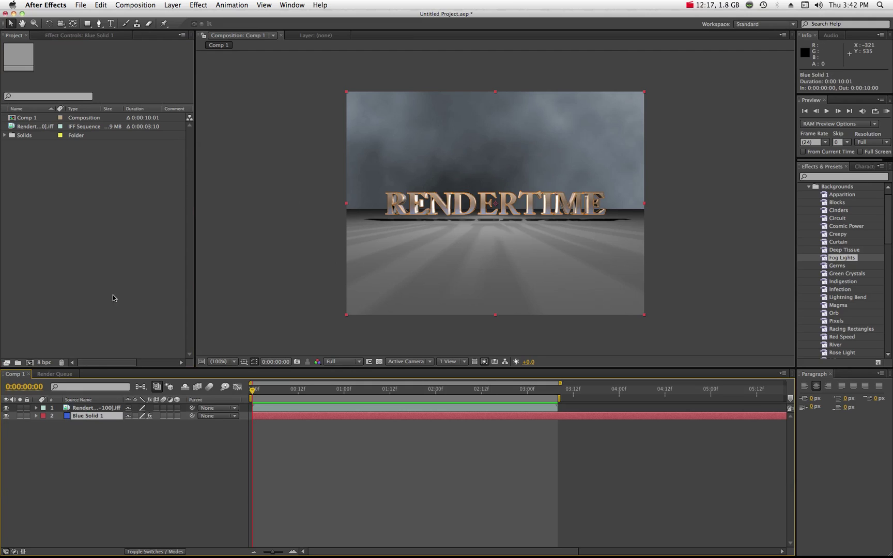
click(80, 408)
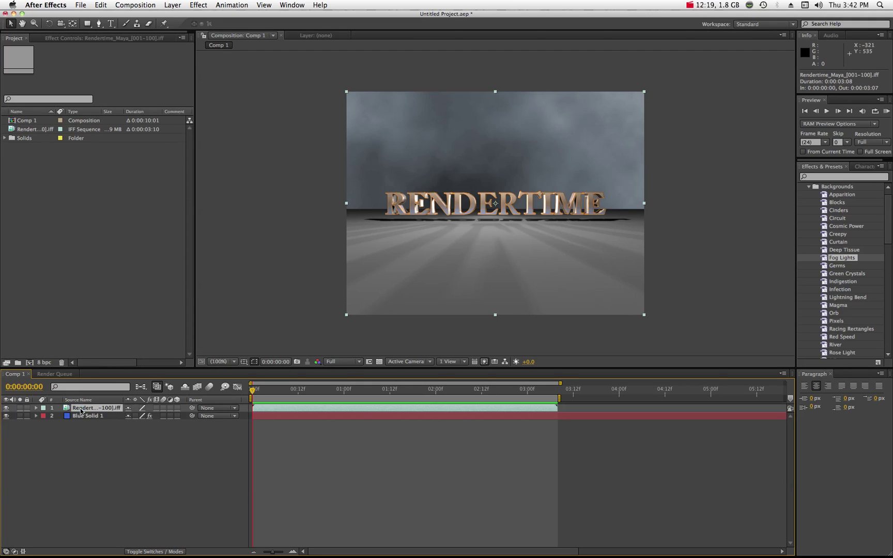
shift+click(85, 419)
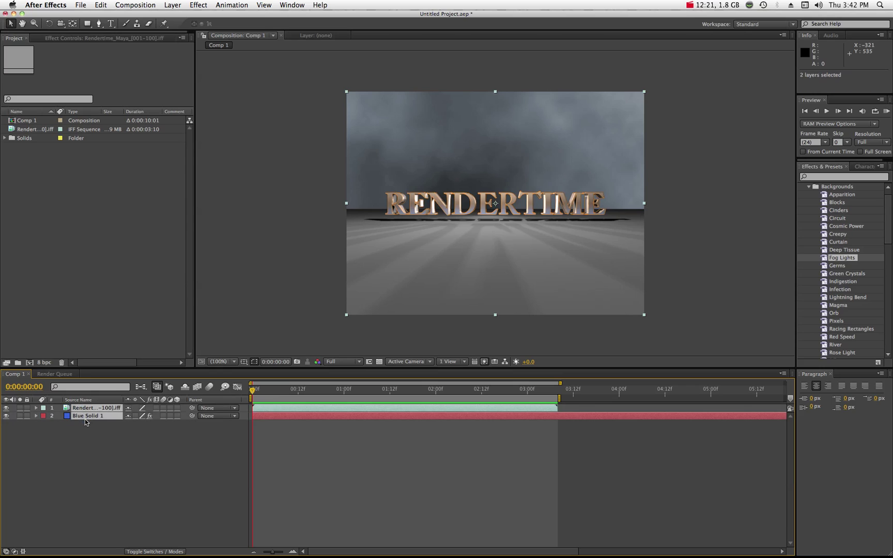
Delete both layers from Comp 1, then delete the Rendertime_Maya footage and Solids folder from the project
key(Delete)
click(104, 323)
click(29, 128)
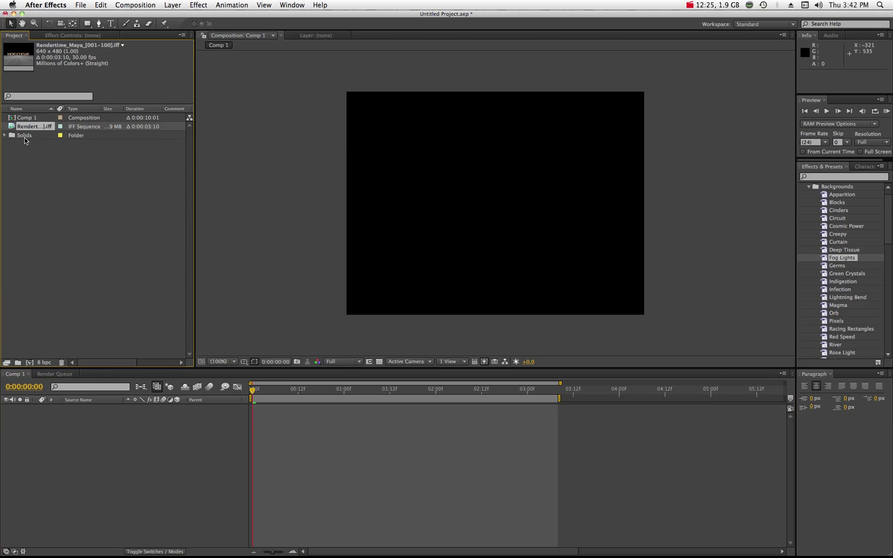
shift+click(26, 136)
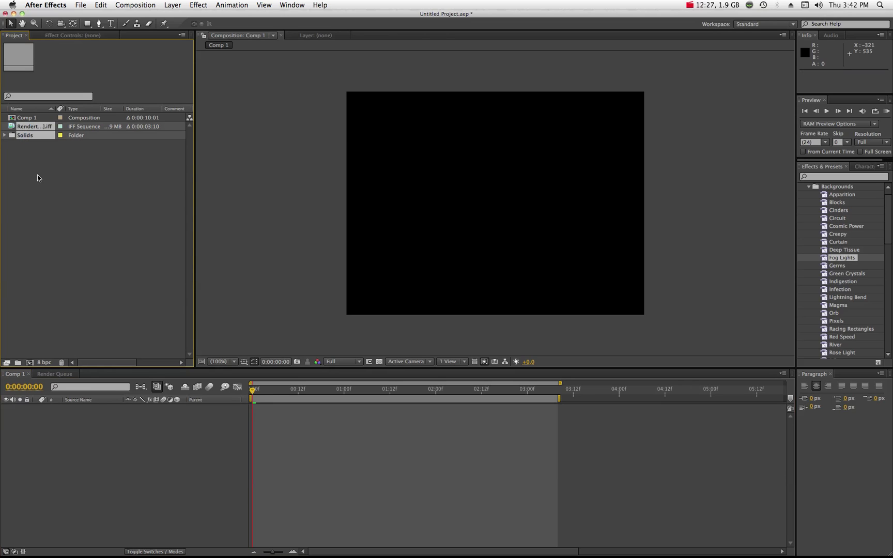
key(Delete)
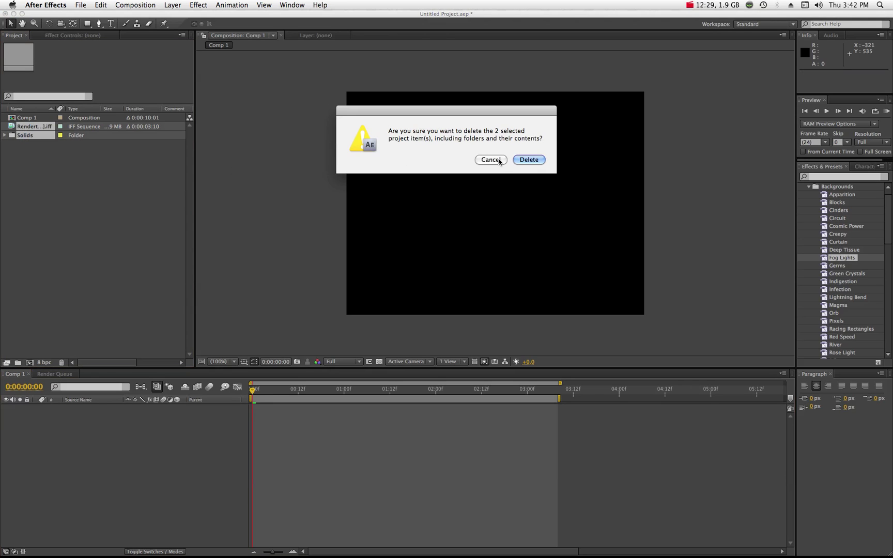
click(528, 159)
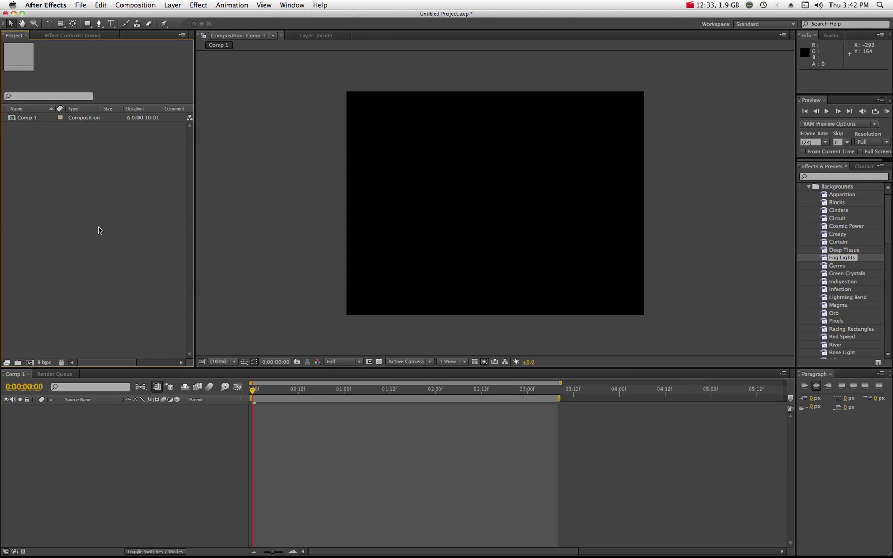
click(80, 6)
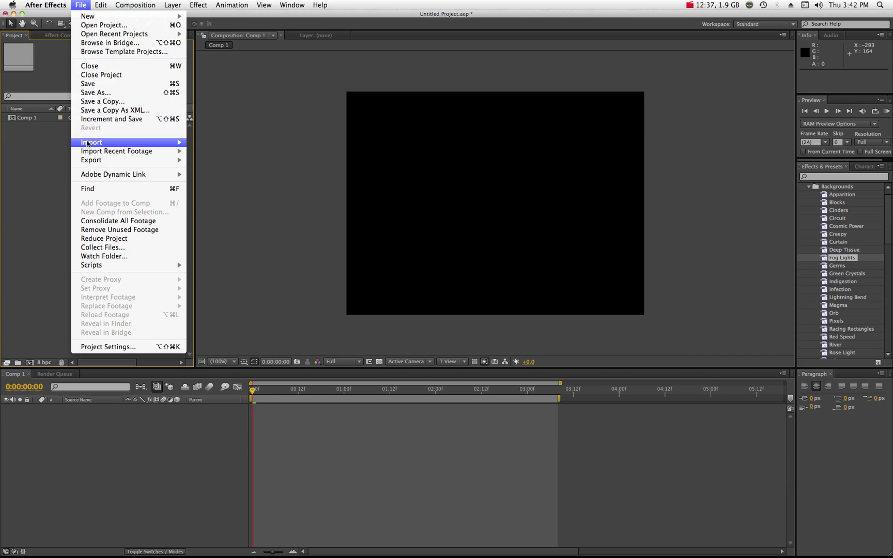
Import Rendertime_Maya_001.iff from the projects folder as an IFF sequence
mouse_move(98, 144)
click(202, 145)
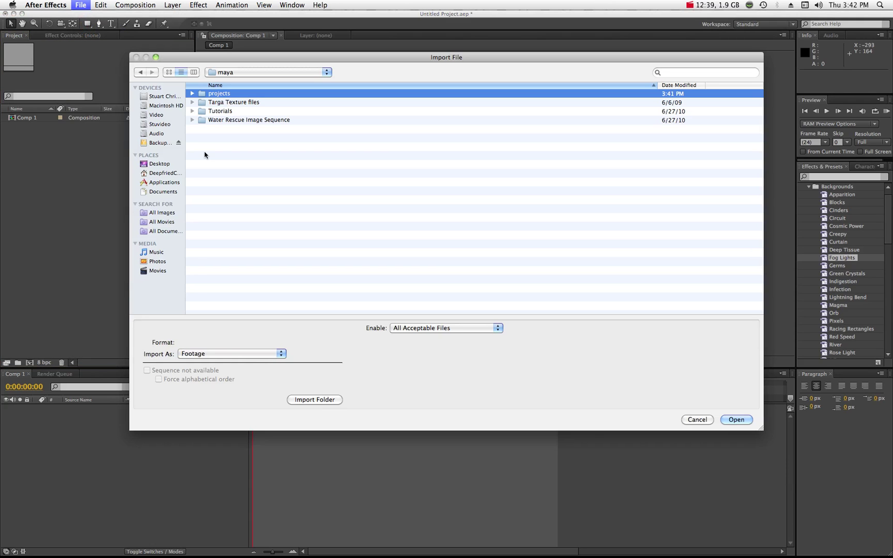
double_click(202, 95)
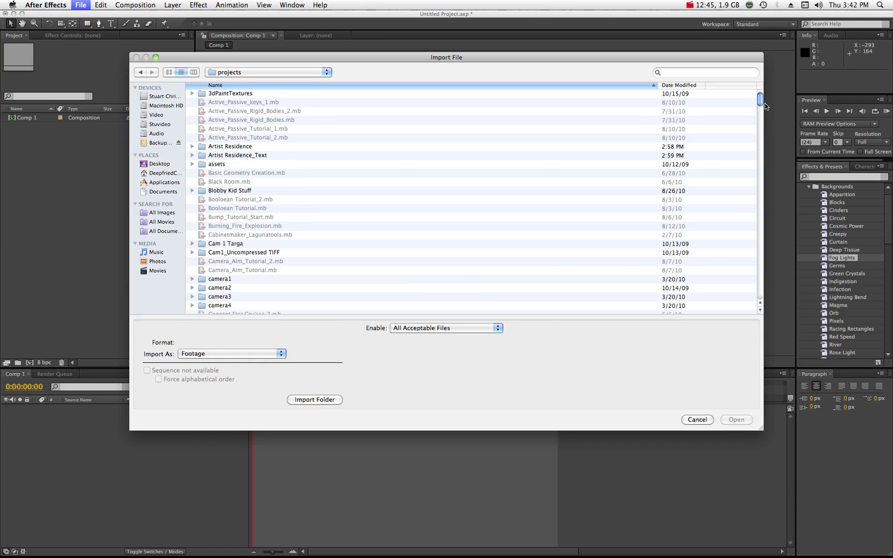
drag(759, 101, 759, 193)
click(226, 243)
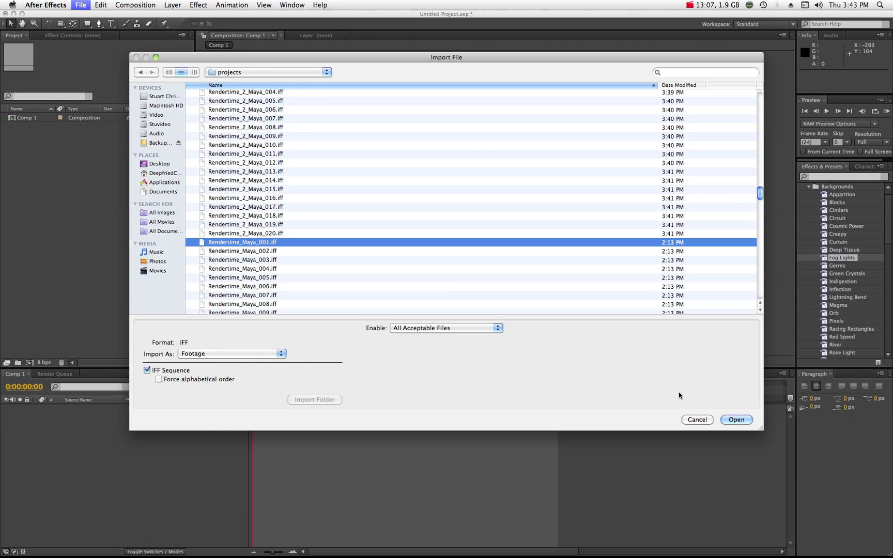
click(741, 421)
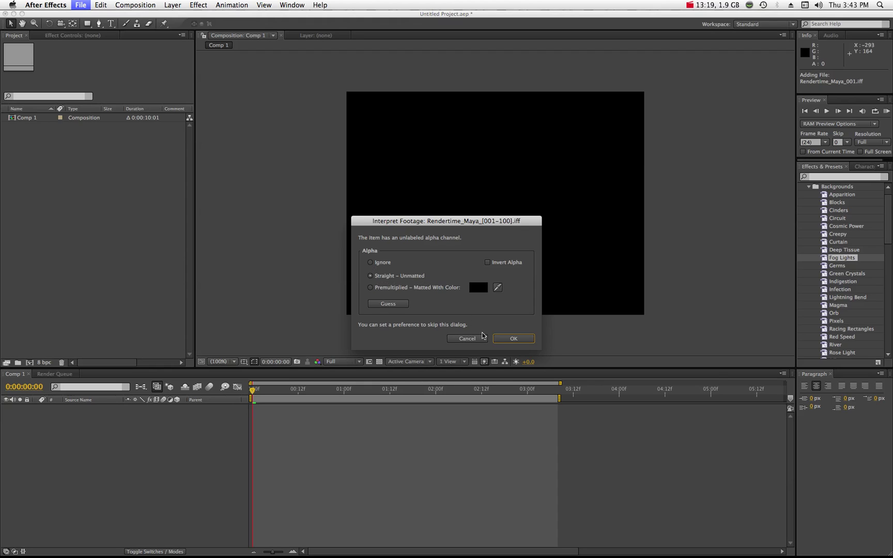
Interpret the alpha as straight, drag the Rendertime_Maya footage into Comp 1, and preview a later frame
click(507, 339)
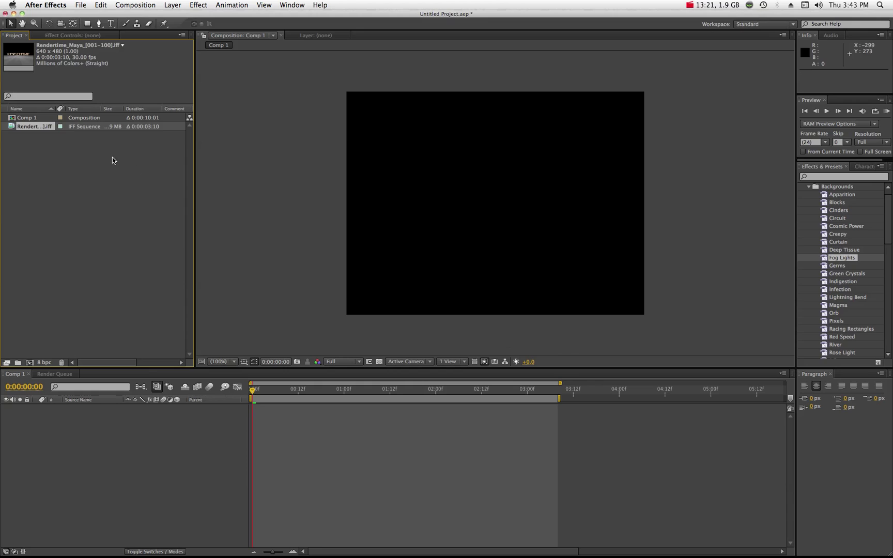
click(59, 141)
click(11, 128)
drag(11, 128, 495, 202)
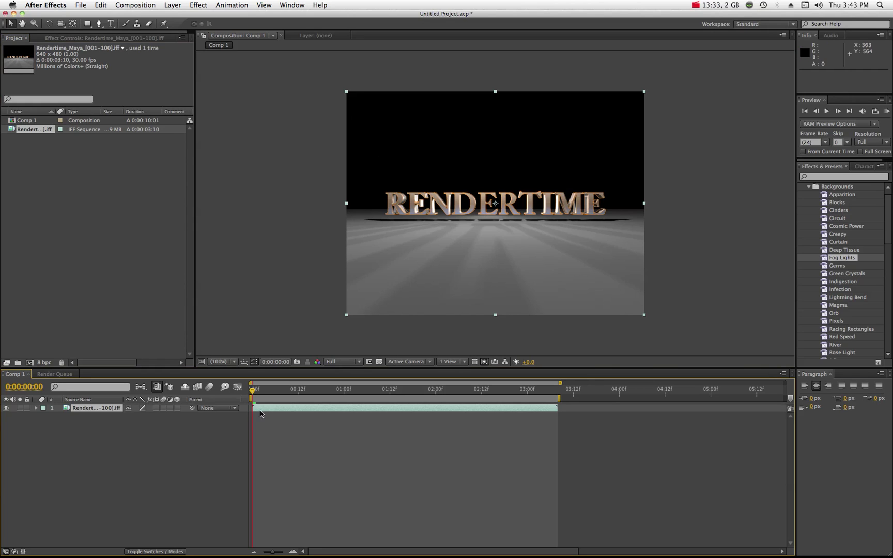
drag(252, 393, 247, 431)
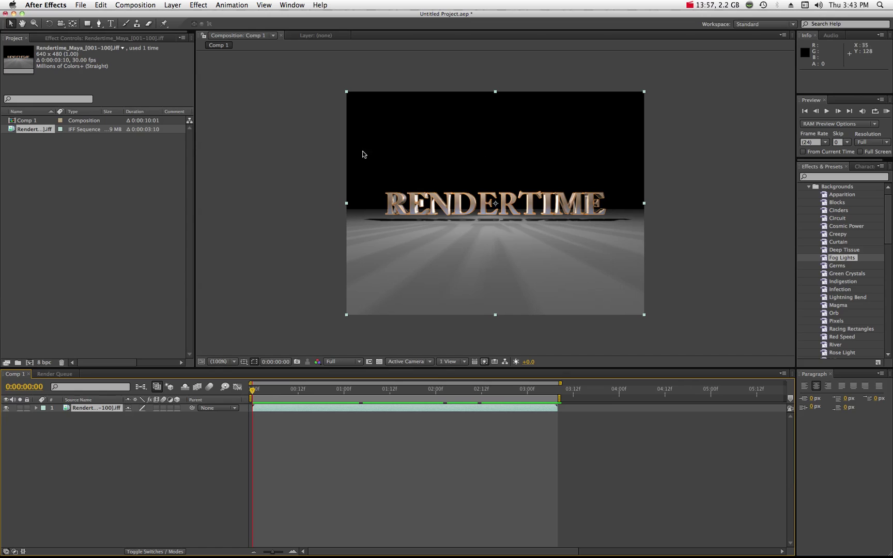
Create a 640x480 Blue Solid 1 layer and apply the Backgrounds > Fog Lights preset to it
click(197, 5)
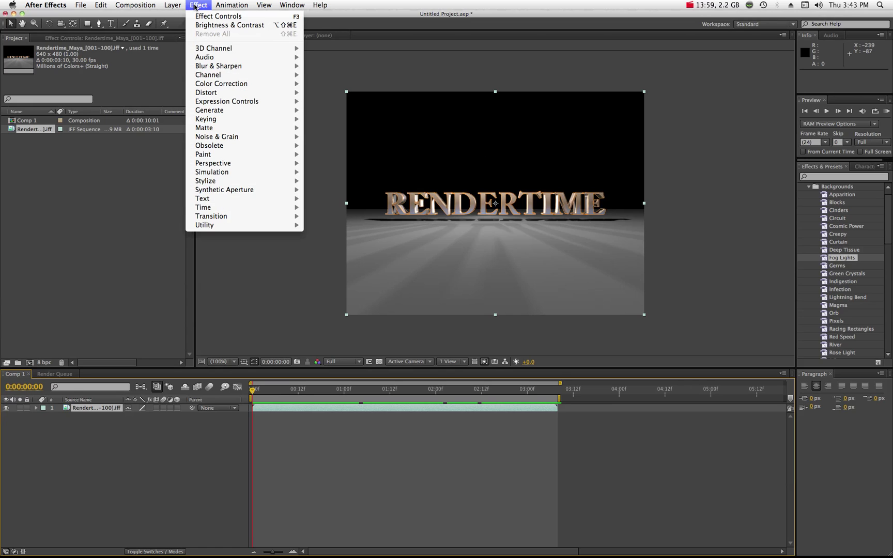
mouse_move(172, 5)
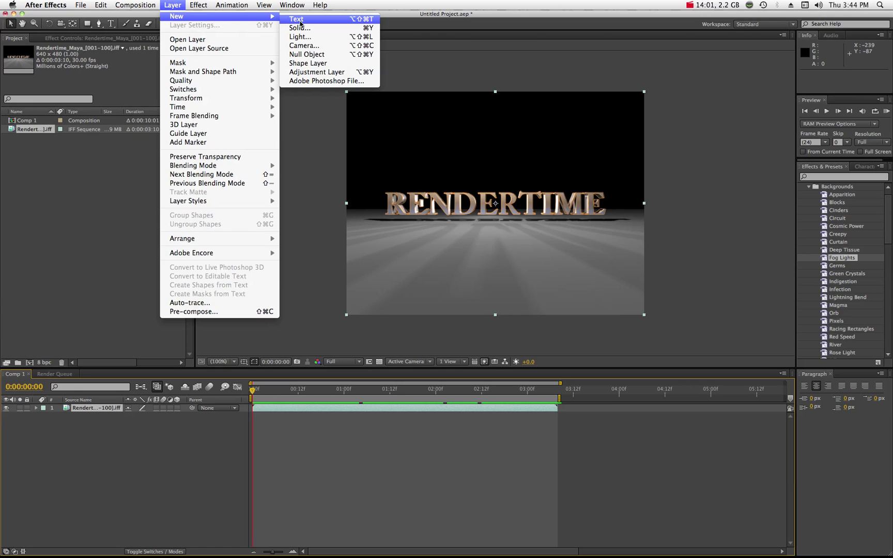
click(301, 29)
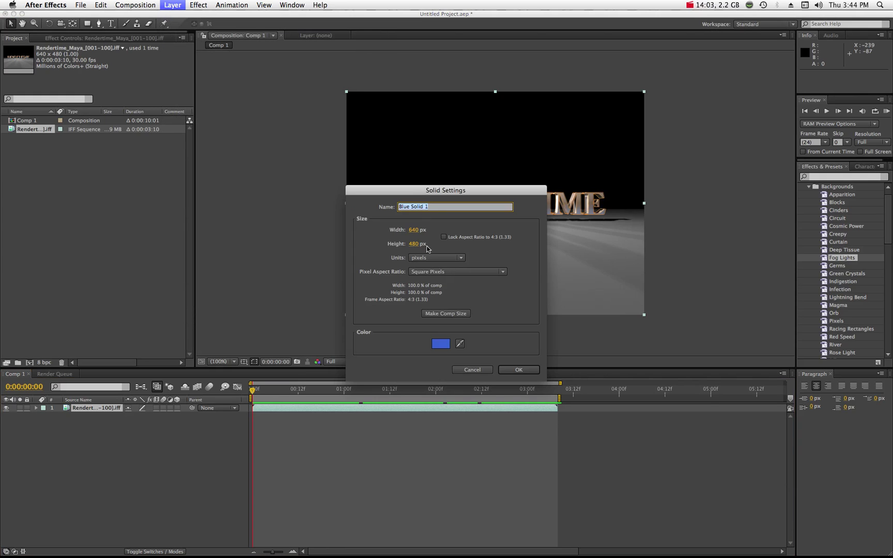
click(505, 369)
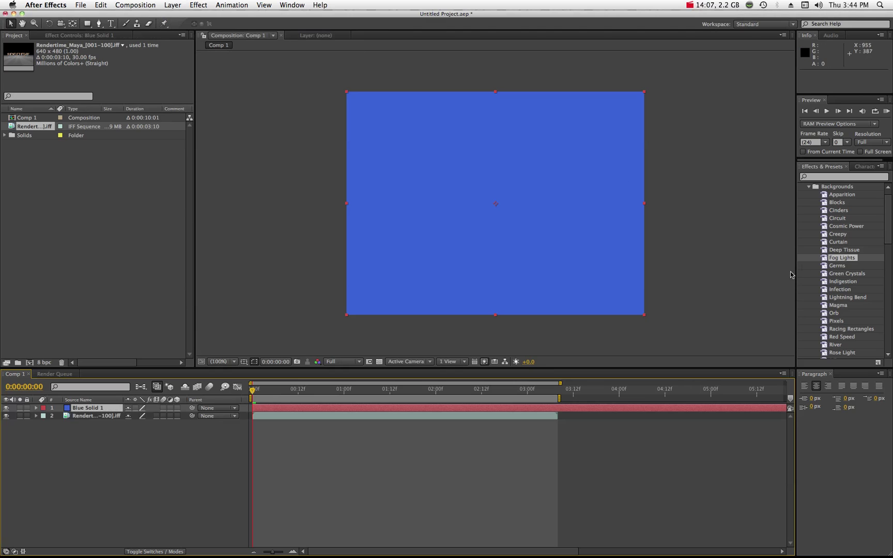
drag(826, 261, 572, 222)
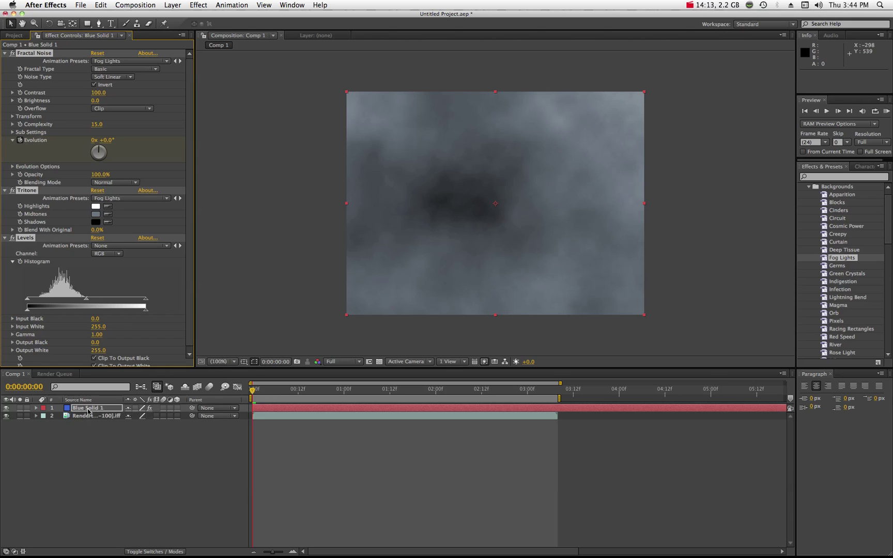
Move Blue Solid 1 beneath the Rendertime layer and check a later frame of text over fog
key(Return)
drag(95, 411, 94, 424)
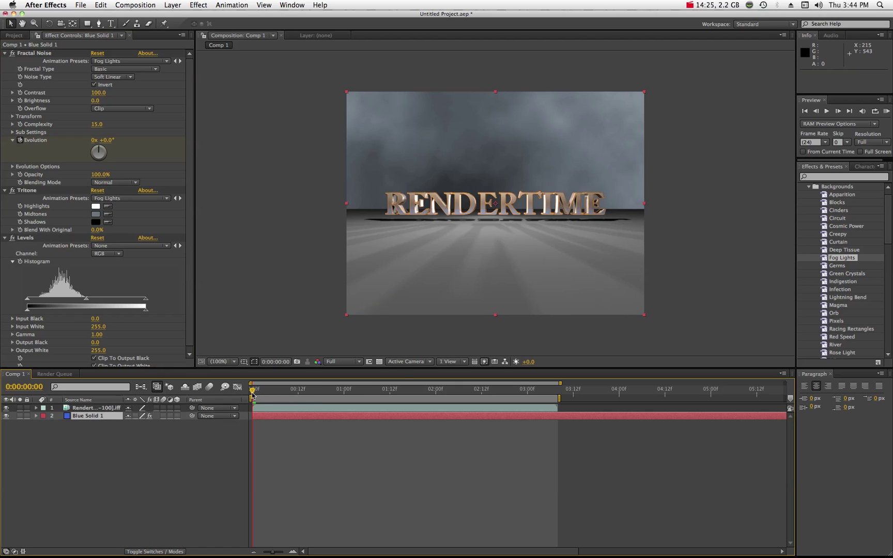
mouse_move(253, 394)
mouse_down()
mouse_move(556, 401)
mouse_move(251, 410)
mouse_up()
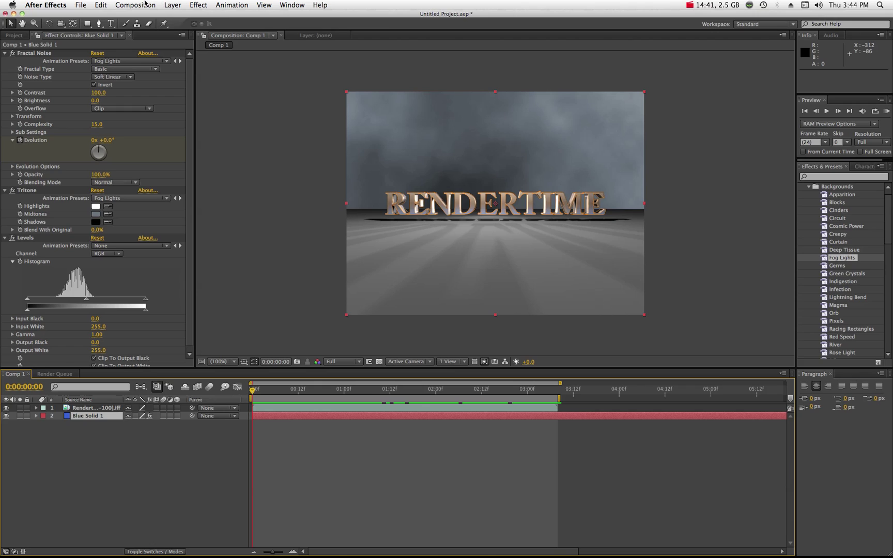
click(128, 5)
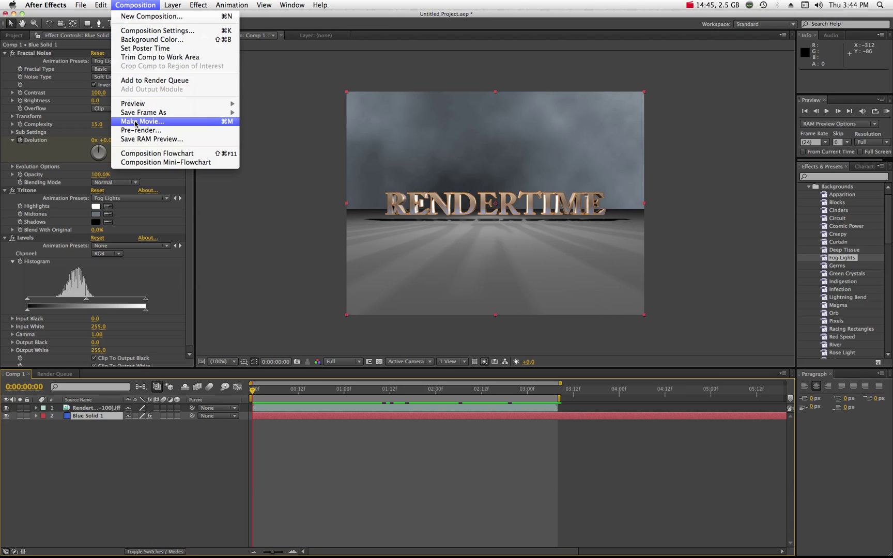
click(678, 70)
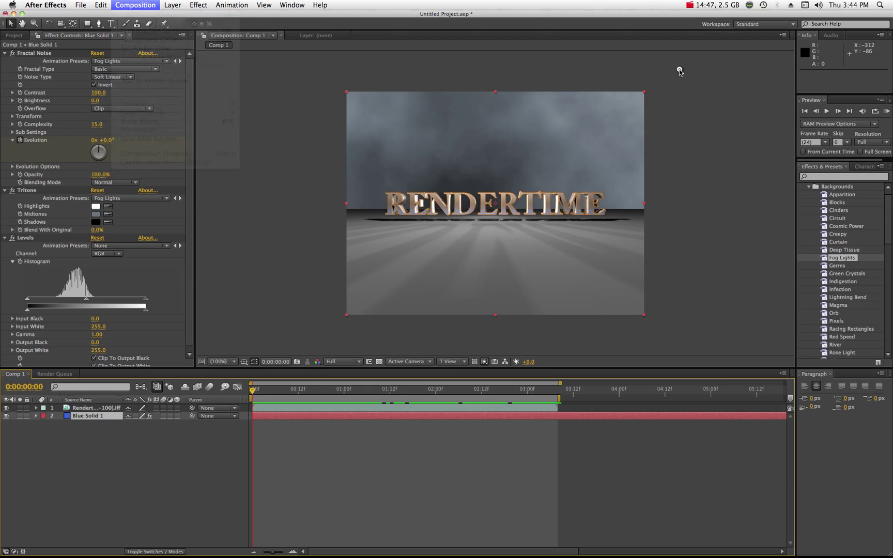
click(689, 5)
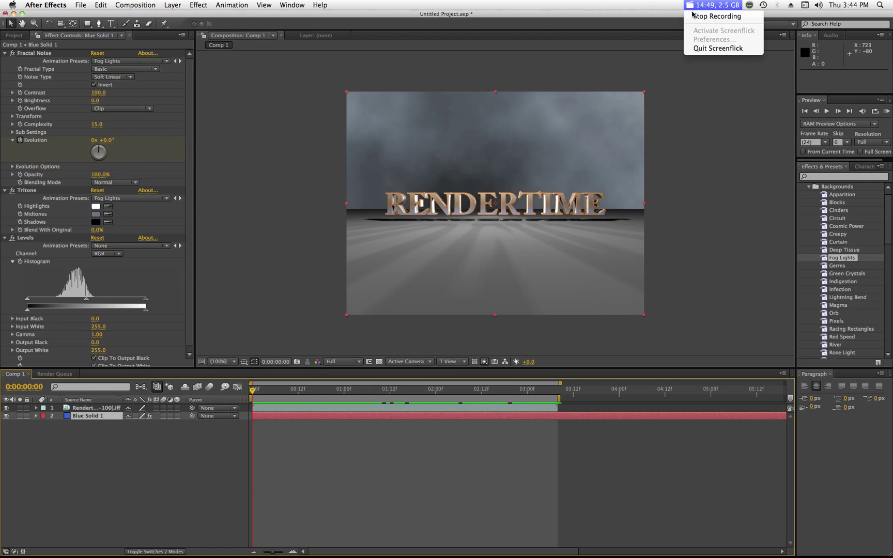